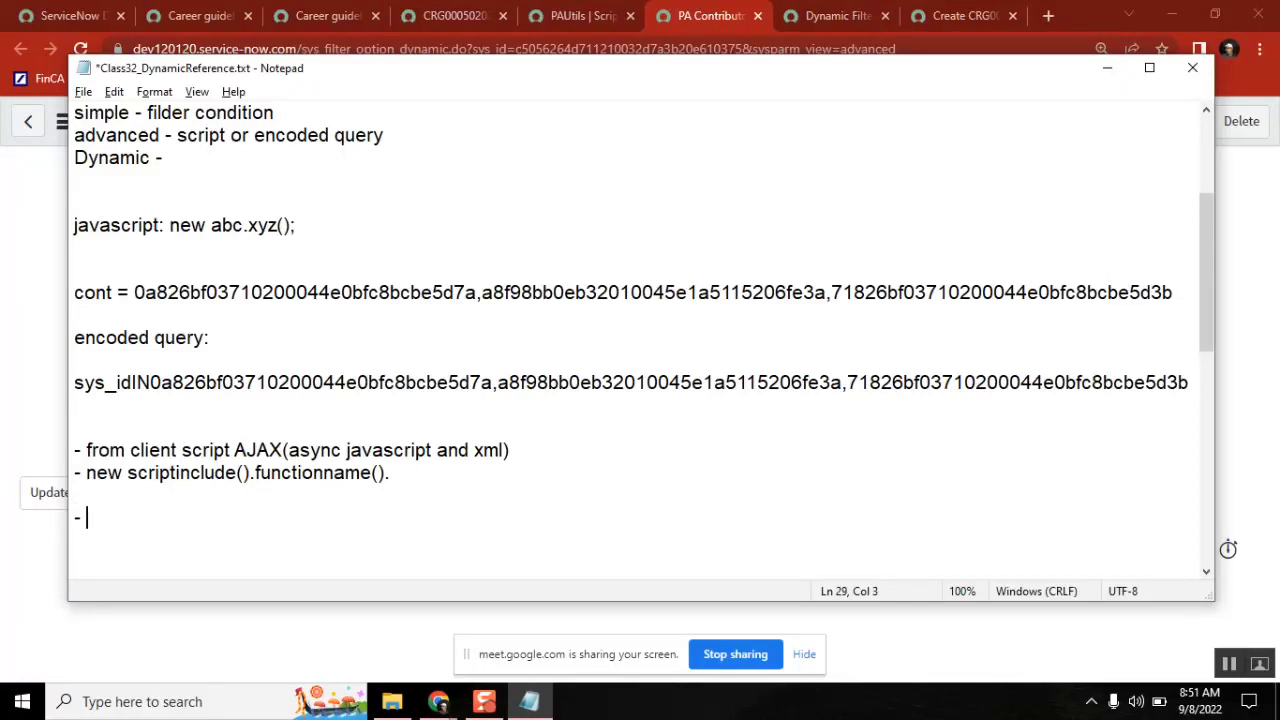
{"action": "type", "text": "Ty"}
{"action": "type", "text": "pes of "}
{"action": "type", "text": "script:"}
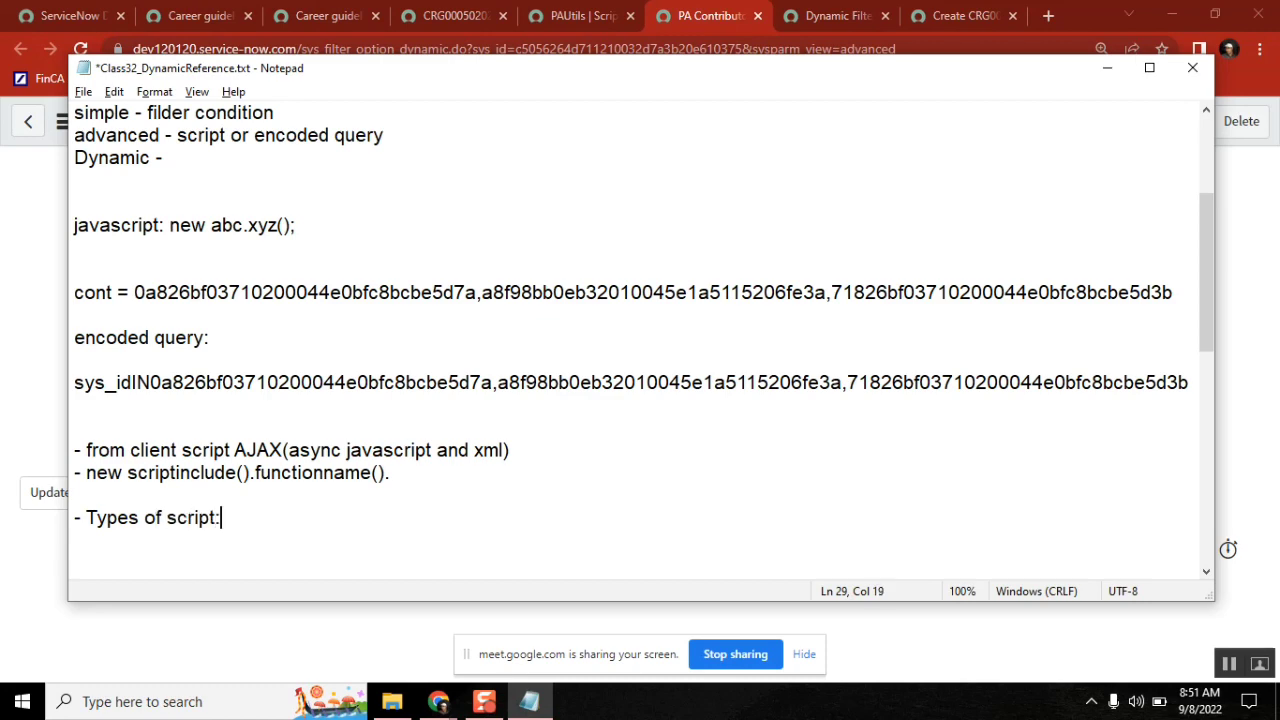
Step: Add a '- Types of script include:' heading below the notes, fixing the colon and spelling
{"action": "key", "text": "Return"}
{"action": "key", "text": "Return"}
{"action": "key", "text": "Return"}
{"action": "key", "text": "Return"}
{"action": "key", "text": "Return"}
{"action": "key", "text": "Return"}
{"action": "key", "text": "Return"}
{"action": "key", "text": "Return"}
{"action": "key", "text": "Return"}
{"action": "key", "text": "Return"}
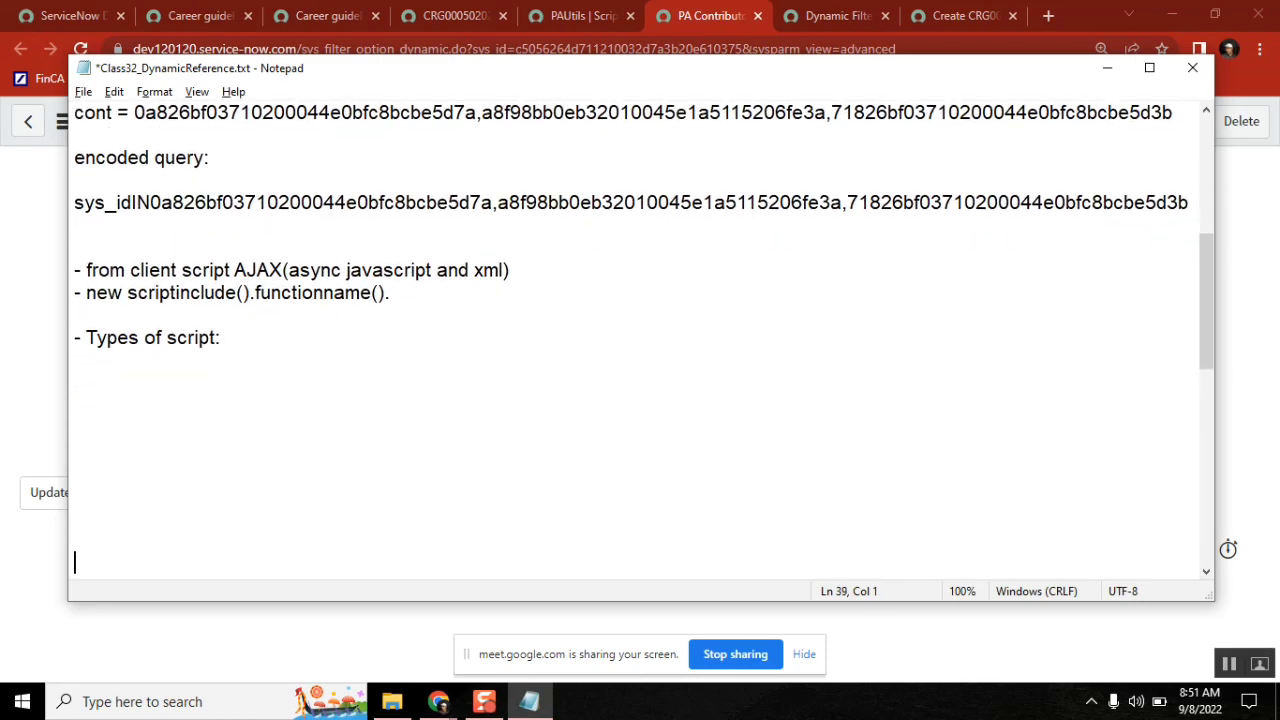
{"action": "key", "text": "Return"}
{"action": "key", "text": "Return"}
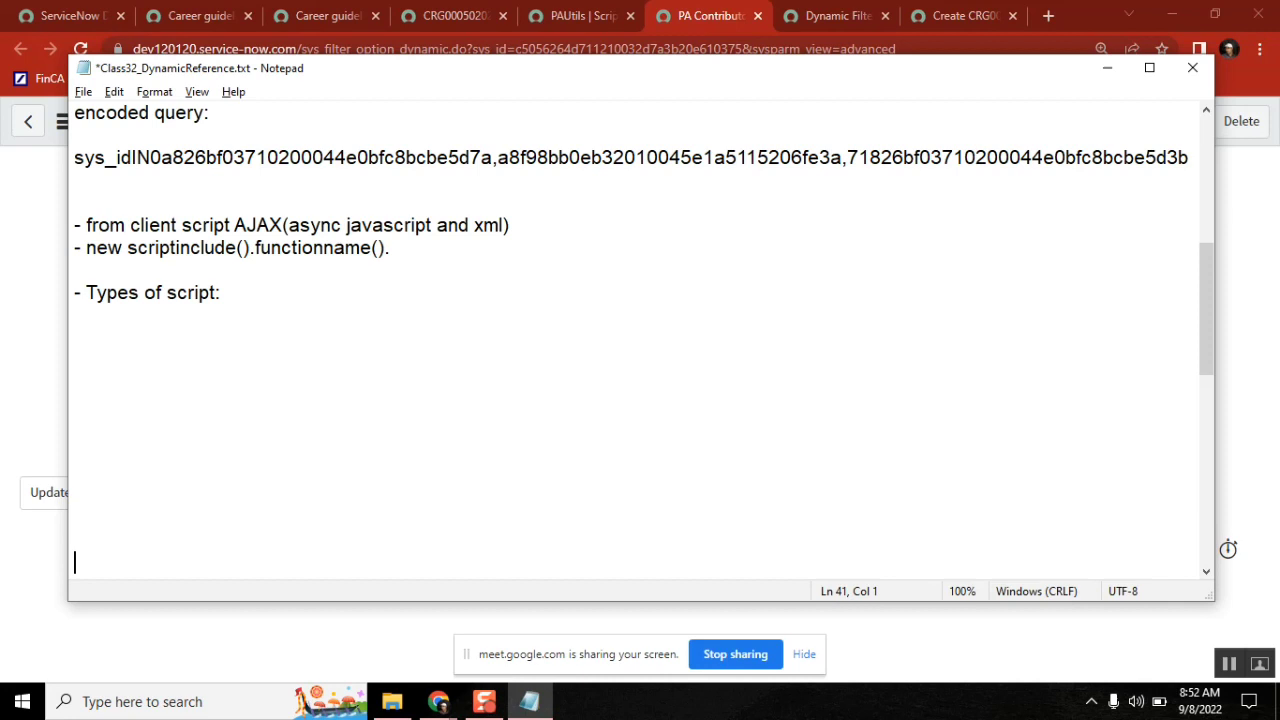
{"action": "left_click", "coordinate": [83, 320]}
{"action": "left_click", "coordinate": [219, 293]}
{"action": "key", "text": "BackSpace"}
{"action": "type", "text": "inc"}
{"action": "type", "text": "ludu"}
{"action": "key", "text": "BackSpace"}
{"action": "key", "text": "BackSpace"}
{"action": "type", "text": "de"}
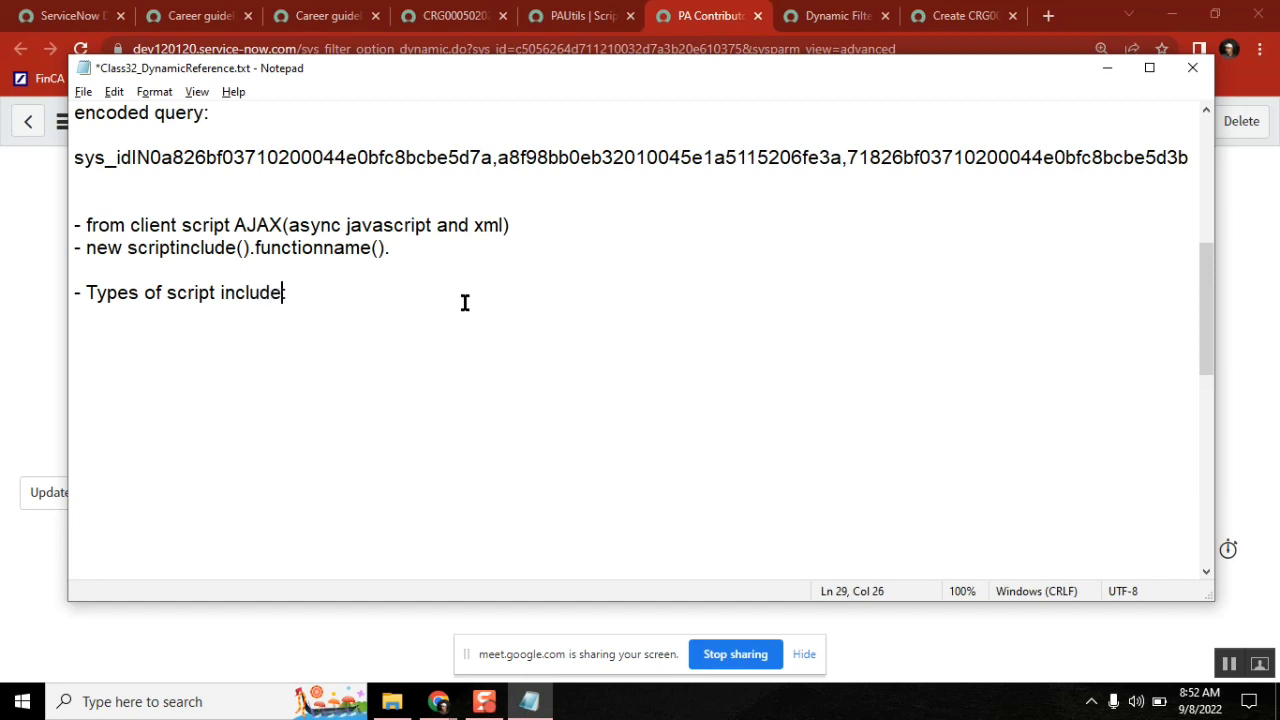
{"action": "type", "text": "::"}
Step: List 'server callable' and 'client callable' on separate lines under the heading
{"action": "key", "text": "Return"}
{"action": "type", "text": "server call"}
{"action": "type", "text": "able"}
{"action": "key", "text": "Return"}
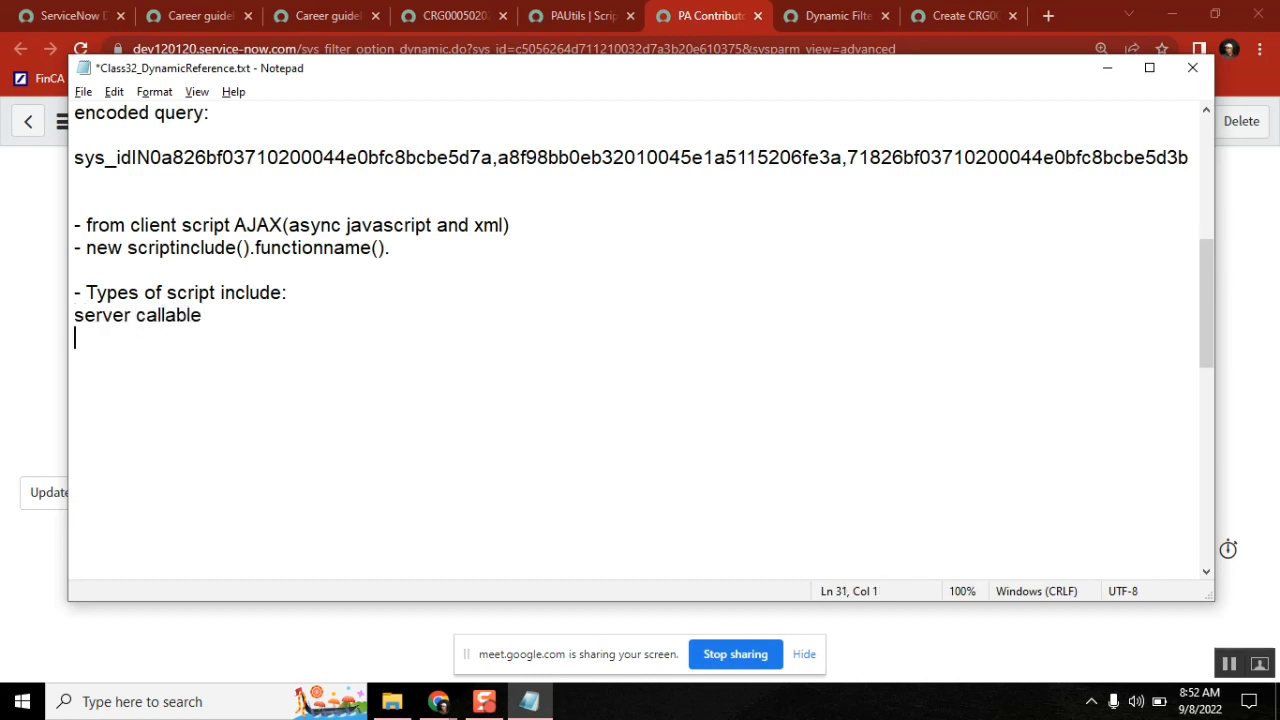
{"action": "type", "text": "client callab"}
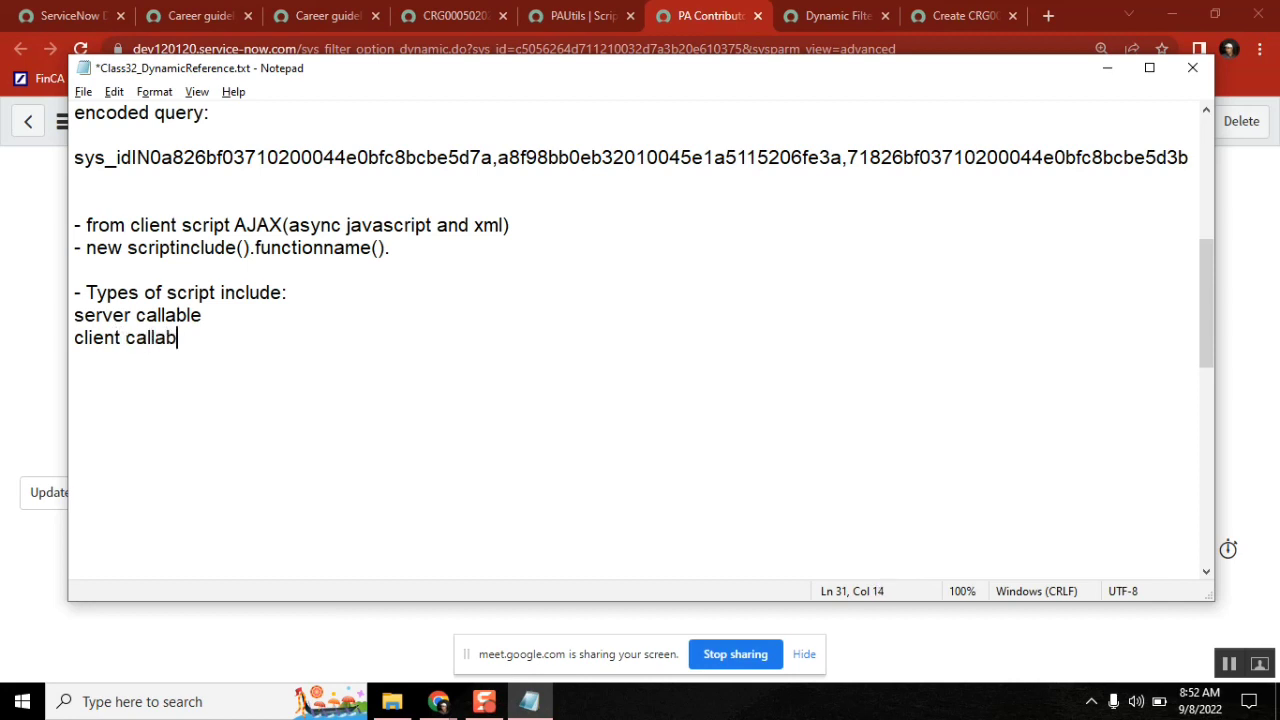
{"action": "type", "text": "le"}
{"action": "left_click", "coordinate": [830, 15]}
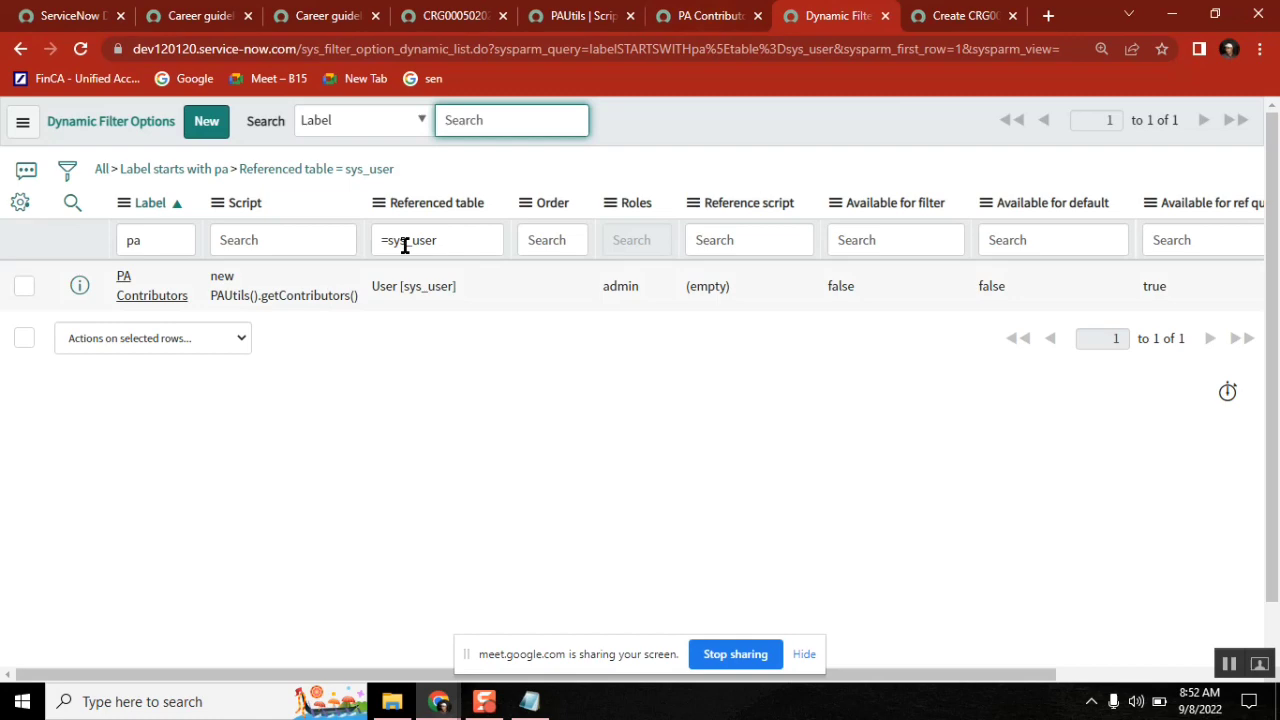
{"action": "left_click", "coordinate": [705, 15]}
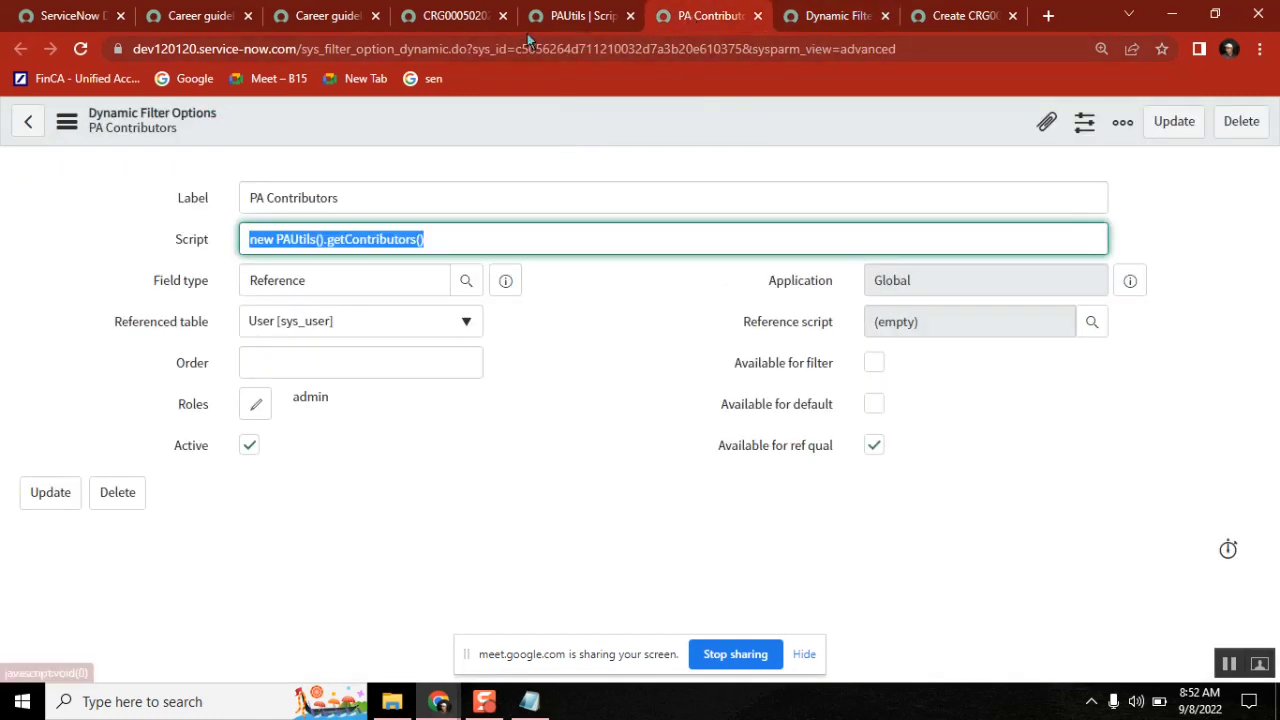
{"action": "left_click", "coordinate": [580, 15]}
{"action": "left_click_drag", "start_coordinate": [1274, 380], "coordinate": [1275, 180]}
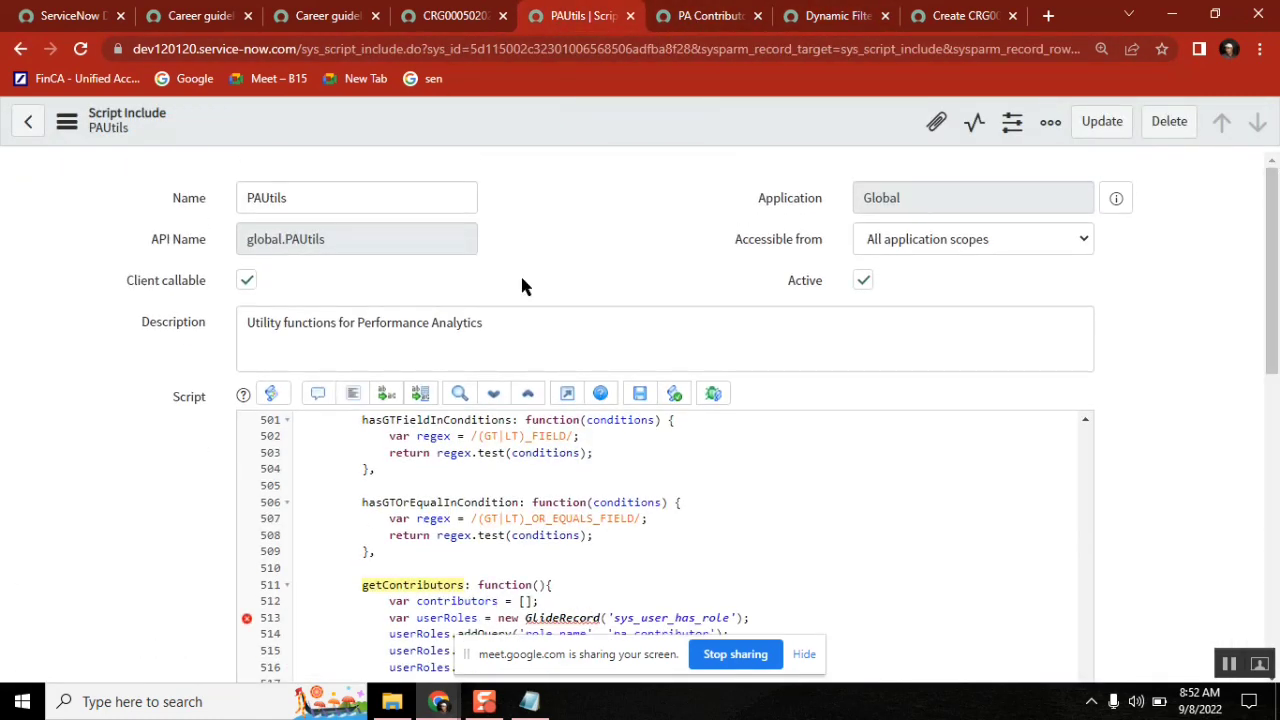
{"action": "left_click", "coordinate": [247, 281]}
{"action": "left_click", "coordinate": [247, 281]}
{"action": "left_click", "coordinate": [247, 281]}
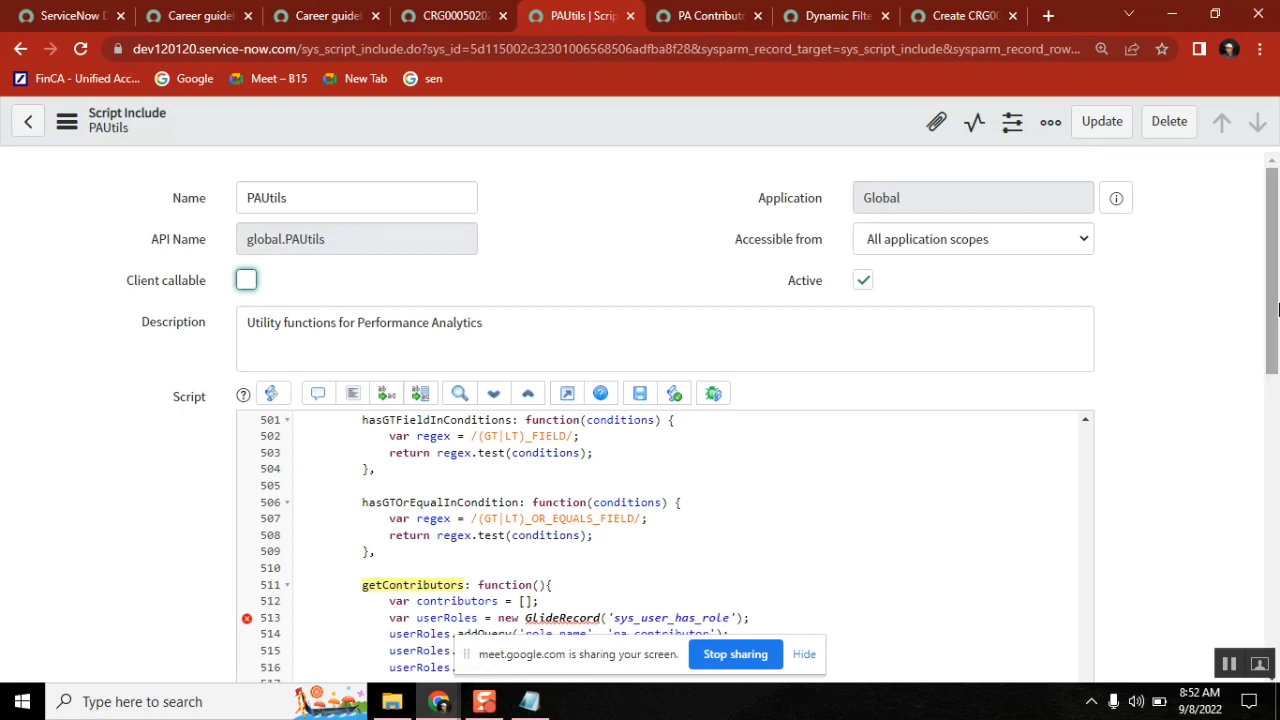
{"action": "left_click", "coordinate": [247, 281]}
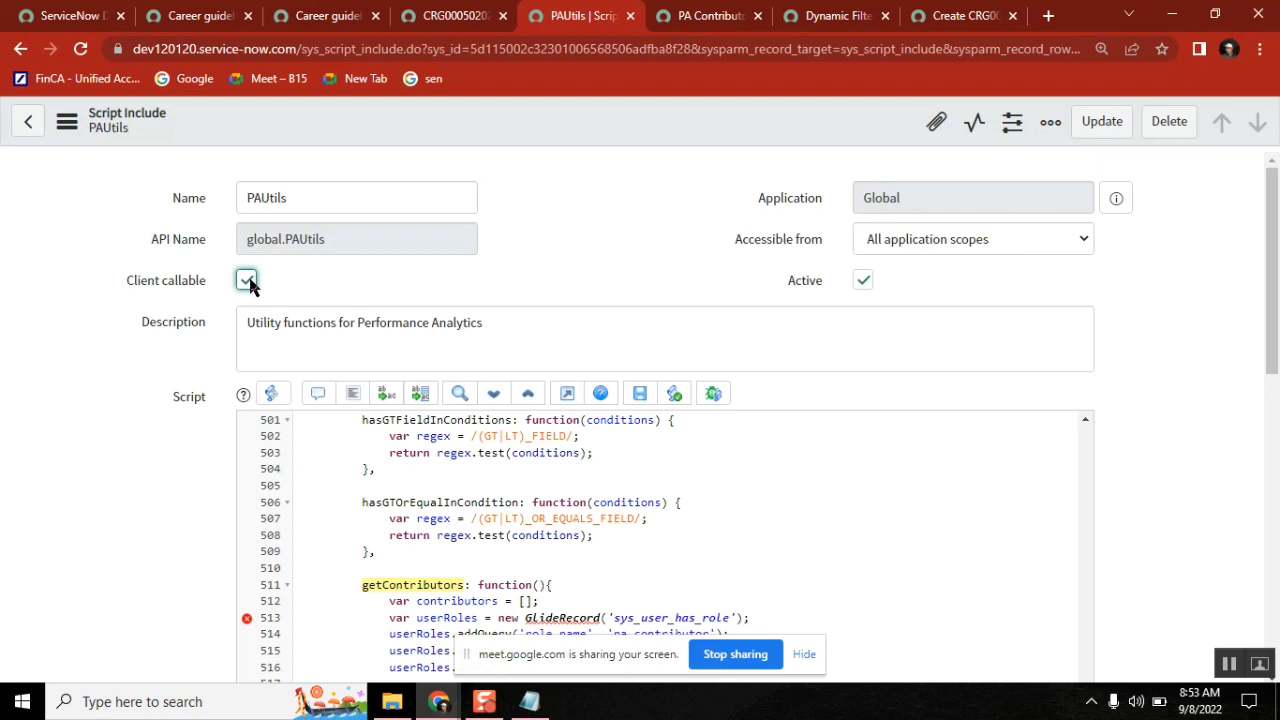
{"action": "left_click", "coordinate": [530, 701]}
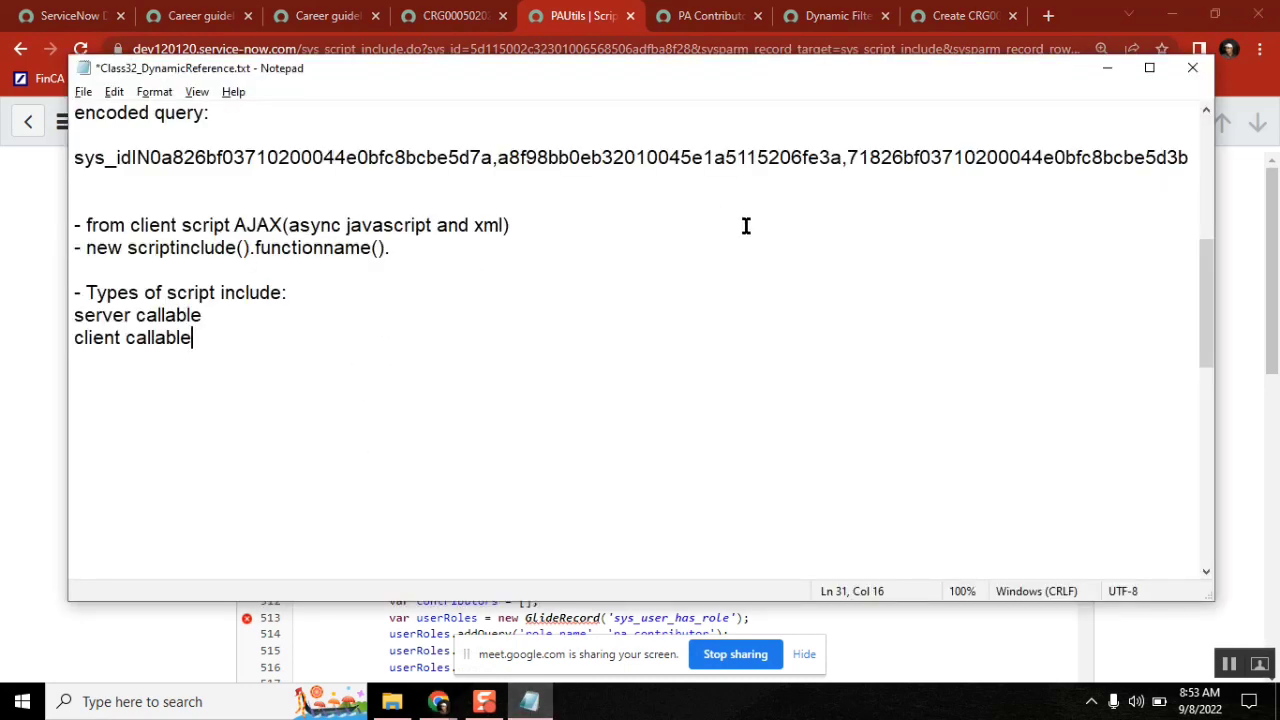
Step: Narrow Notepad beside the page and review the AJAX and callable lines in the notes
{"action": "left_click_drag", "start_coordinate": [1213, 207], "coordinate": [640, 207]}
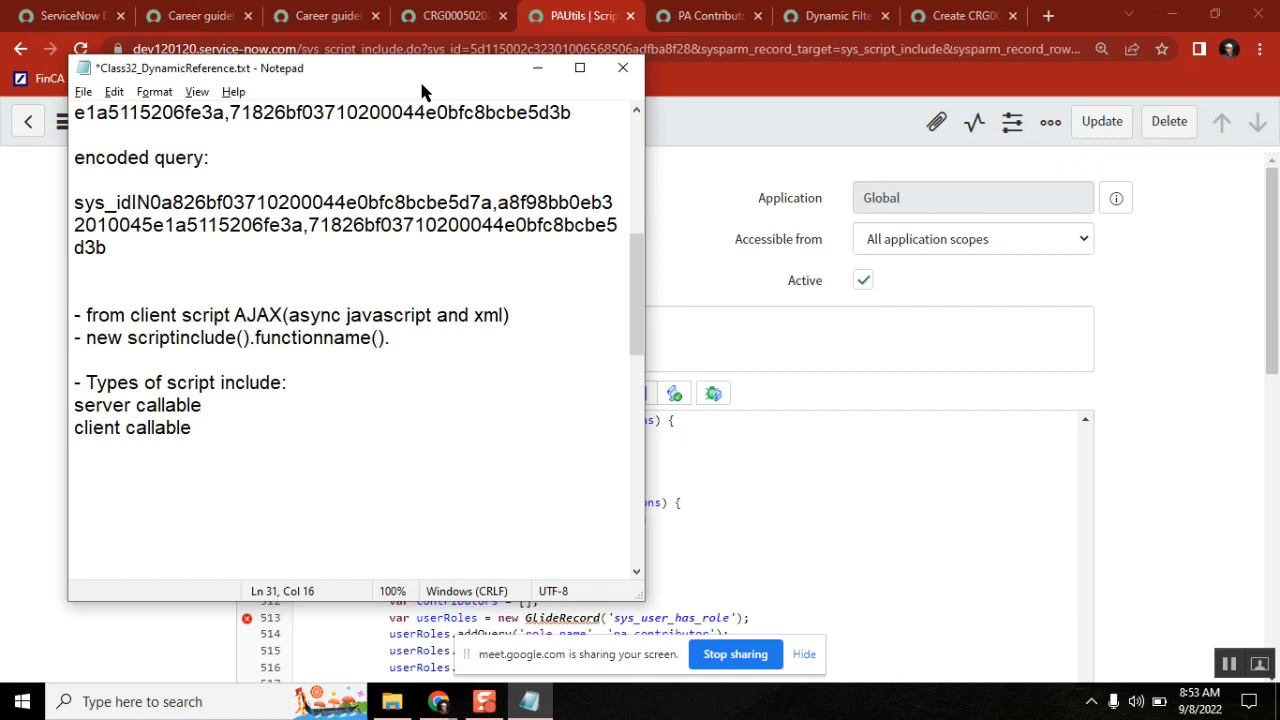
{"action": "left_click_drag", "start_coordinate": [480, 82], "coordinate": [936, 125]}
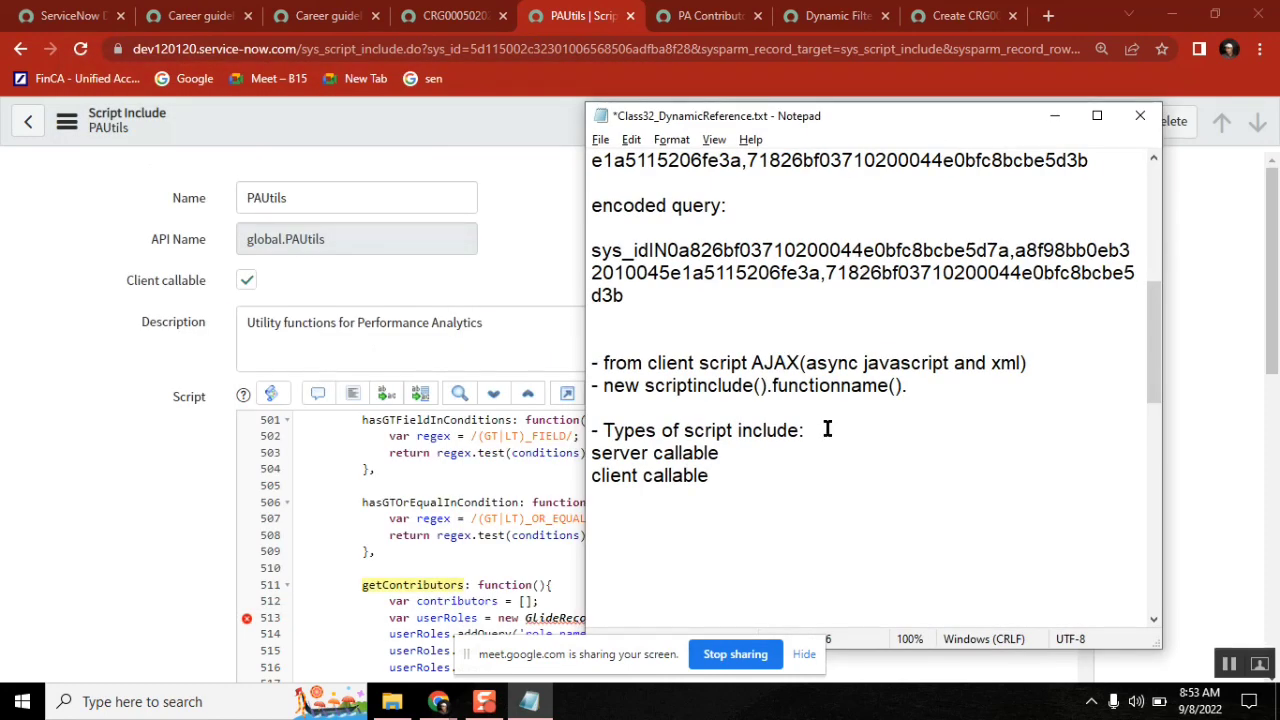
{"action": "double_click", "coordinate": [778, 363]}
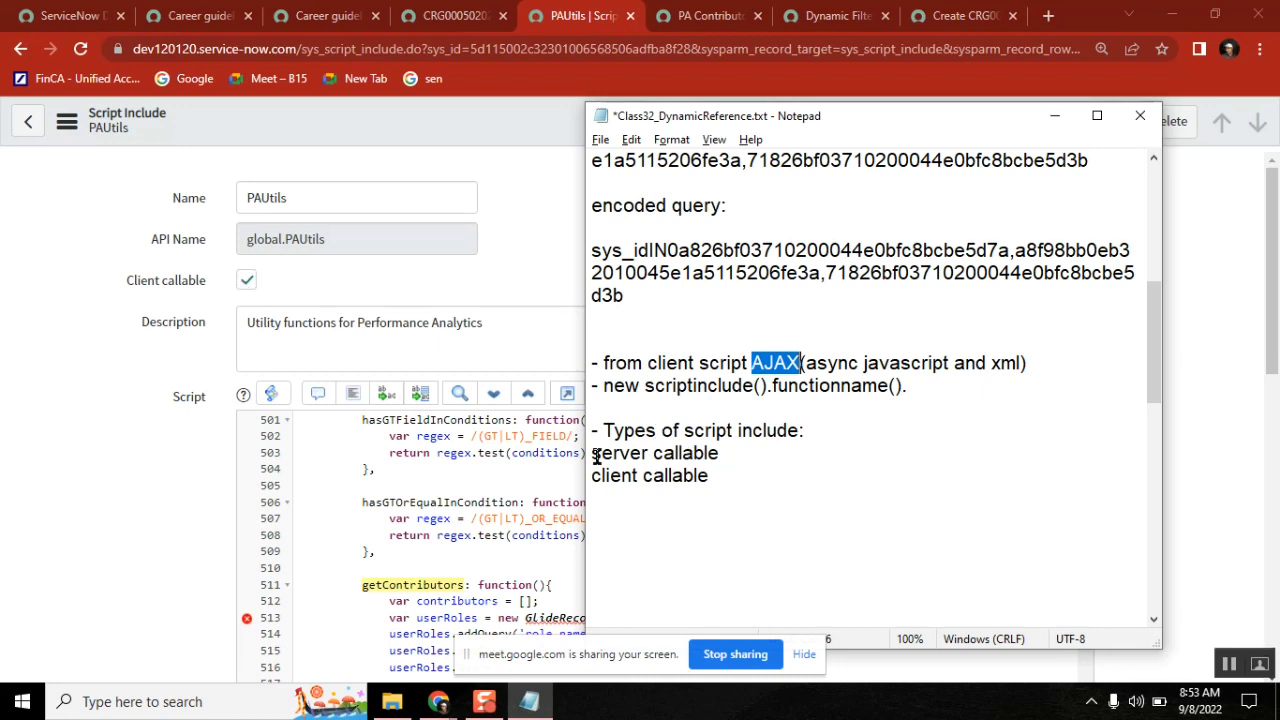
{"action": "left_click", "coordinate": [742, 480]}
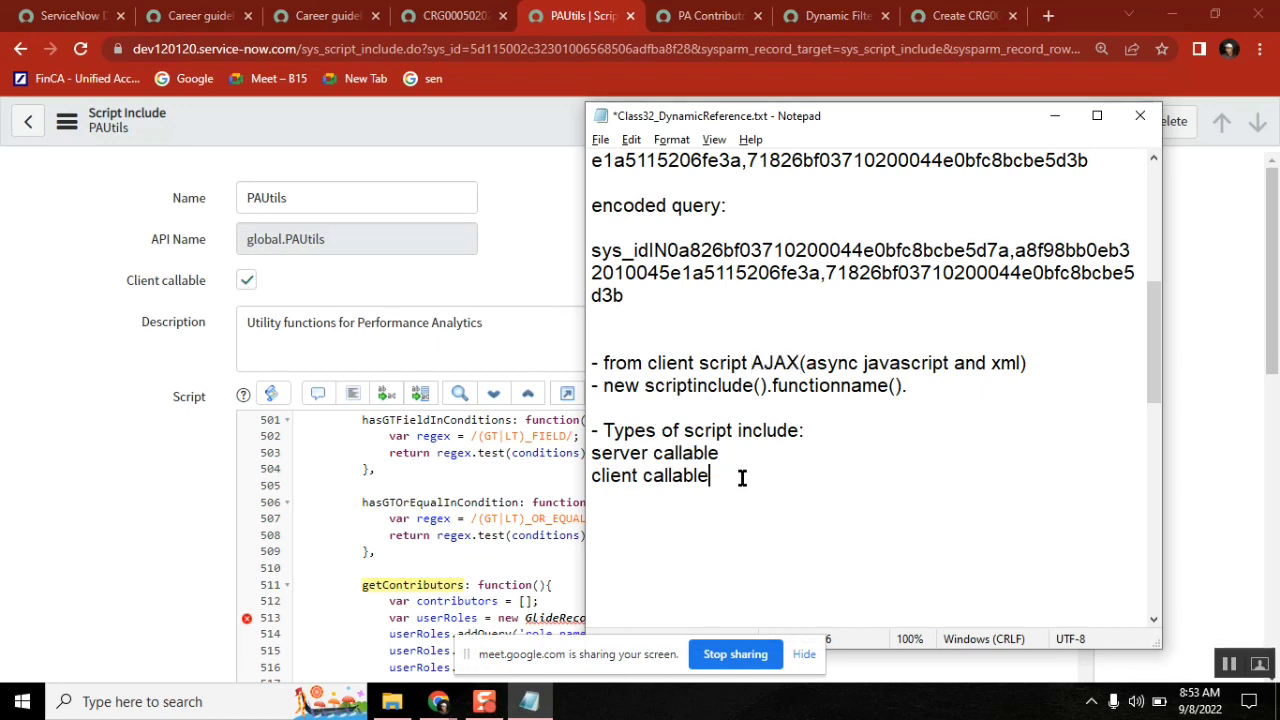
{"action": "left_click", "coordinate": [593, 453], "text": "shift"}
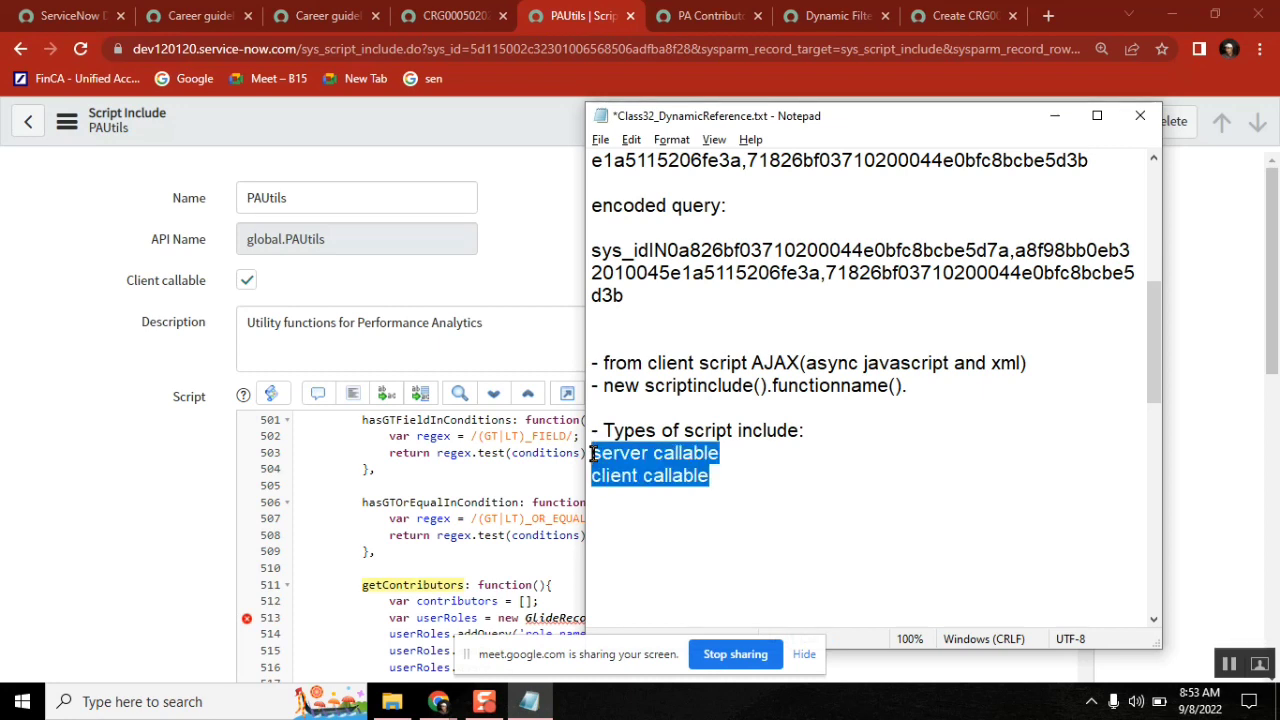
{"action": "left_click", "coordinate": [727, 475]}
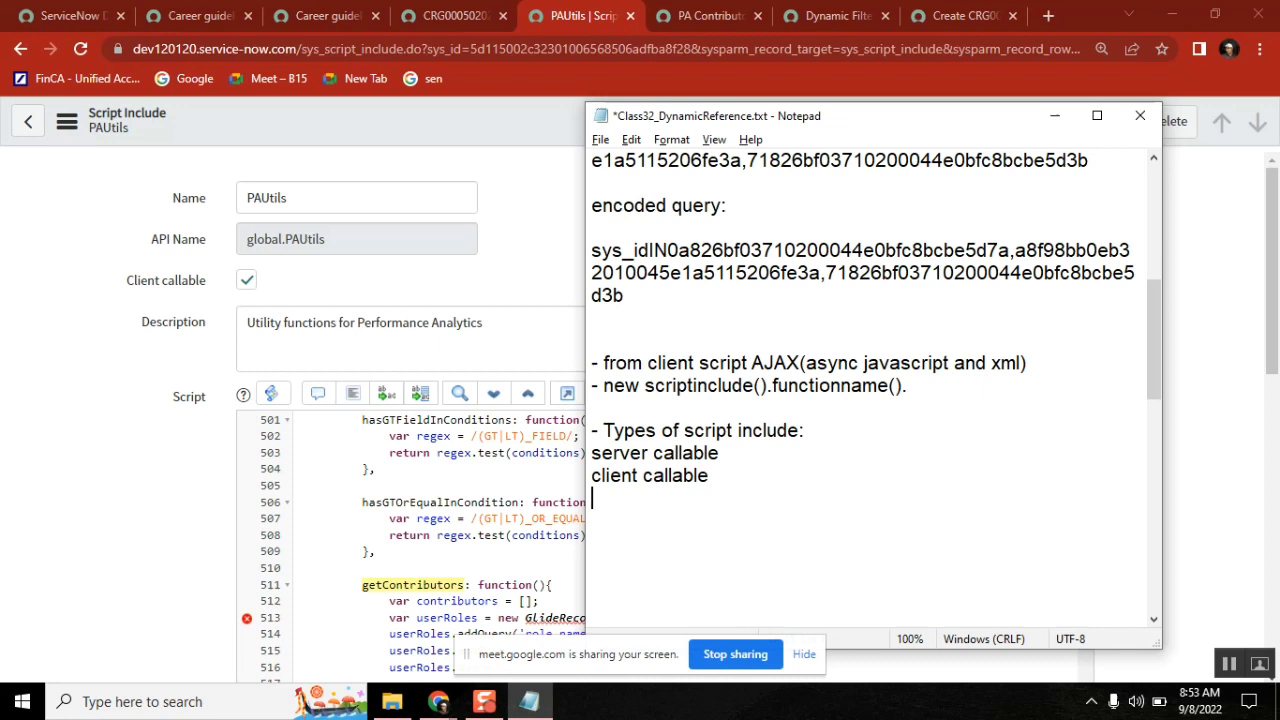
Step: Note '- script with one function or multiple functions', then return to the PAUtils class on line 1
{"action": "key", "text": "Return"}
{"action": "key", "text": "Return"}
{"action": "type", "text": "-"}
{"action": "key", "text": "Return"}
{"action": "type", "text": "script w"}
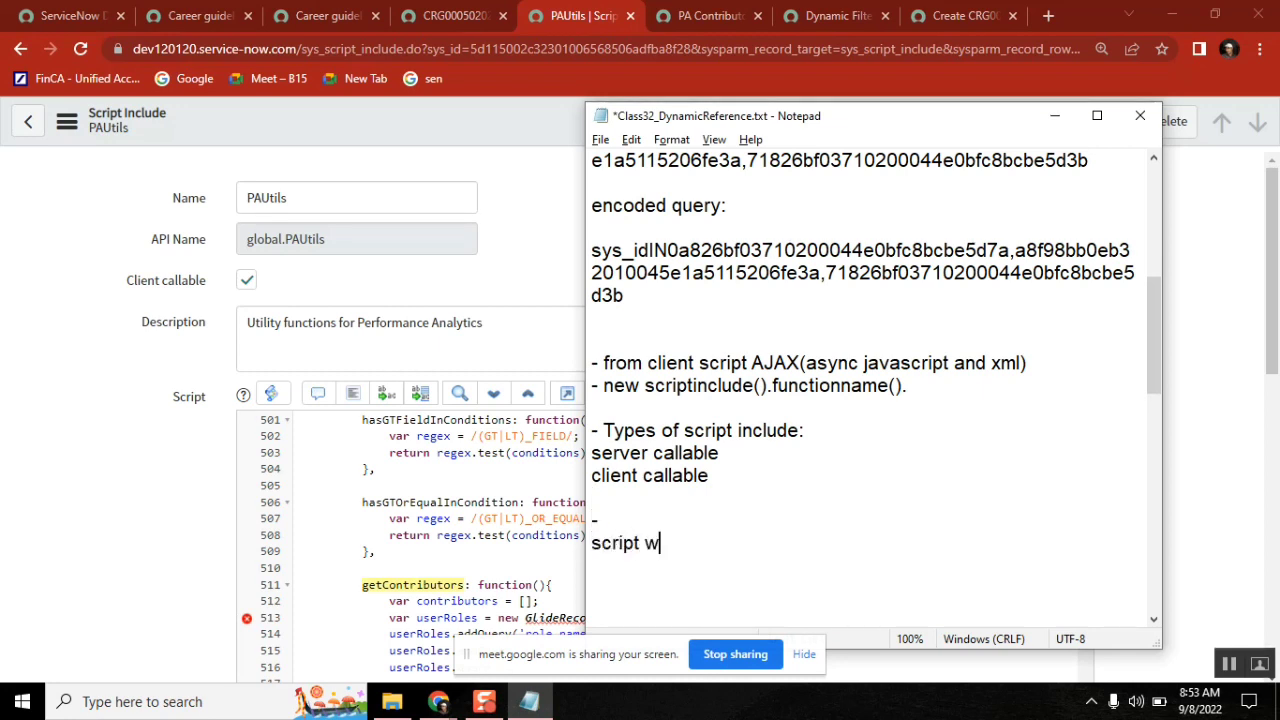
{"action": "type", "text": "ith one functi"}
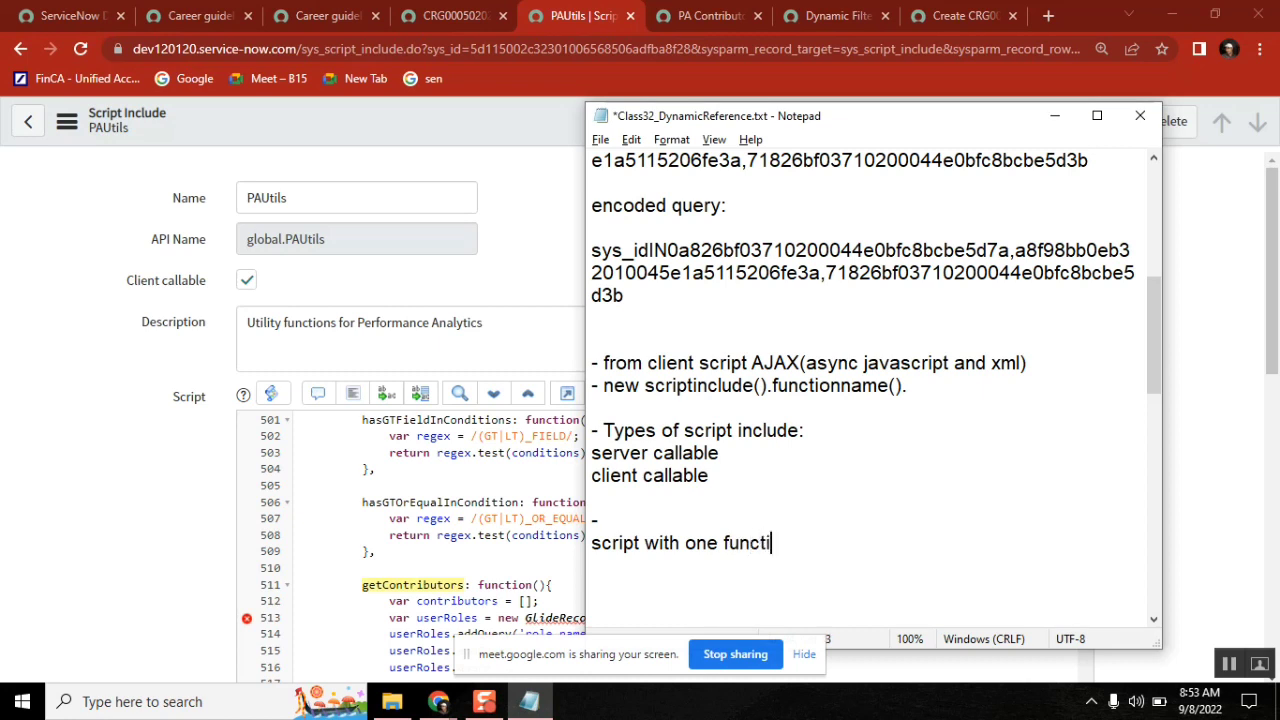
{"action": "type", "text": "on or m"}
{"action": "key", "text": "BackSpace"}
{"action": "type", "text": "multiple "}
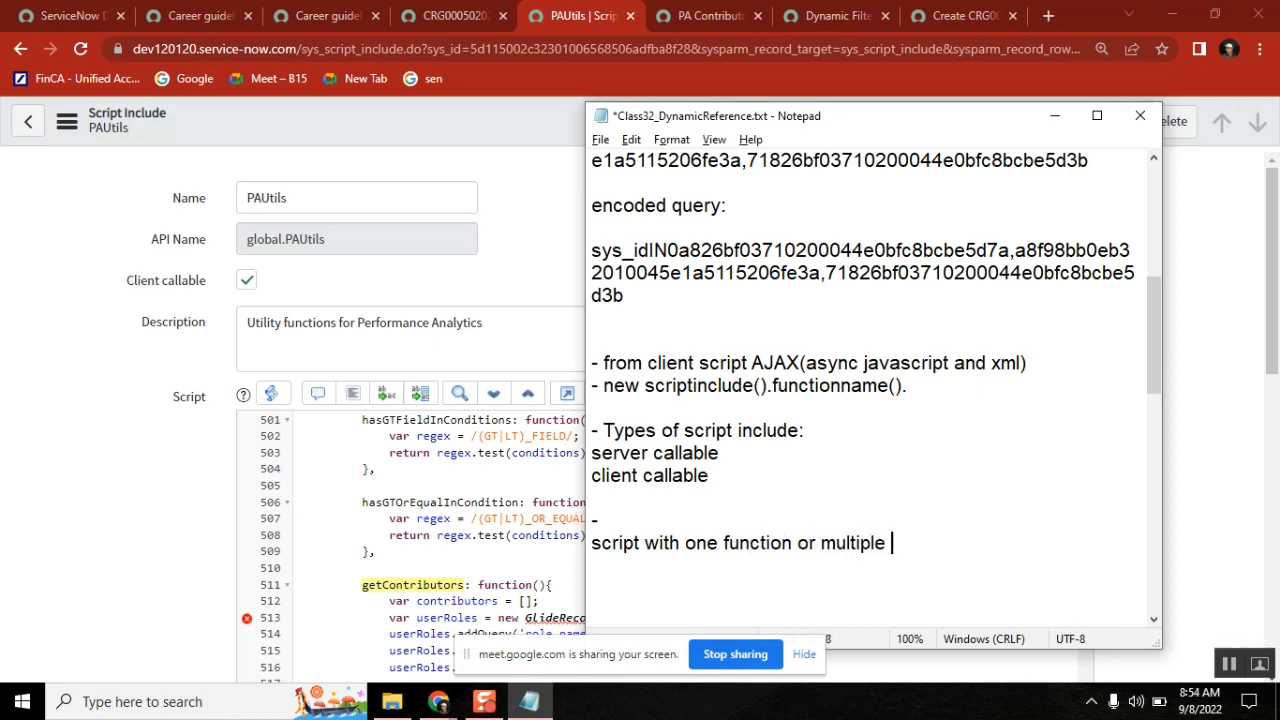
{"action": "type", "text": "functions"}
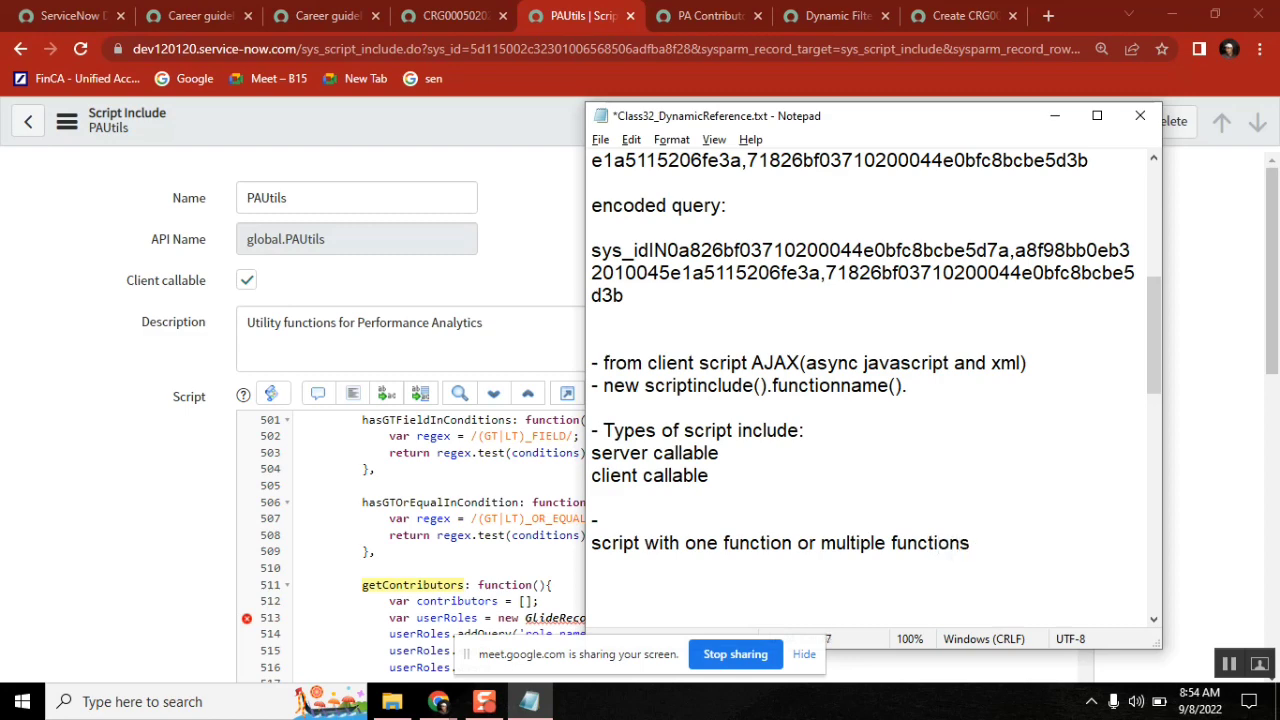
{"action": "left_click", "coordinate": [1223, 312]}
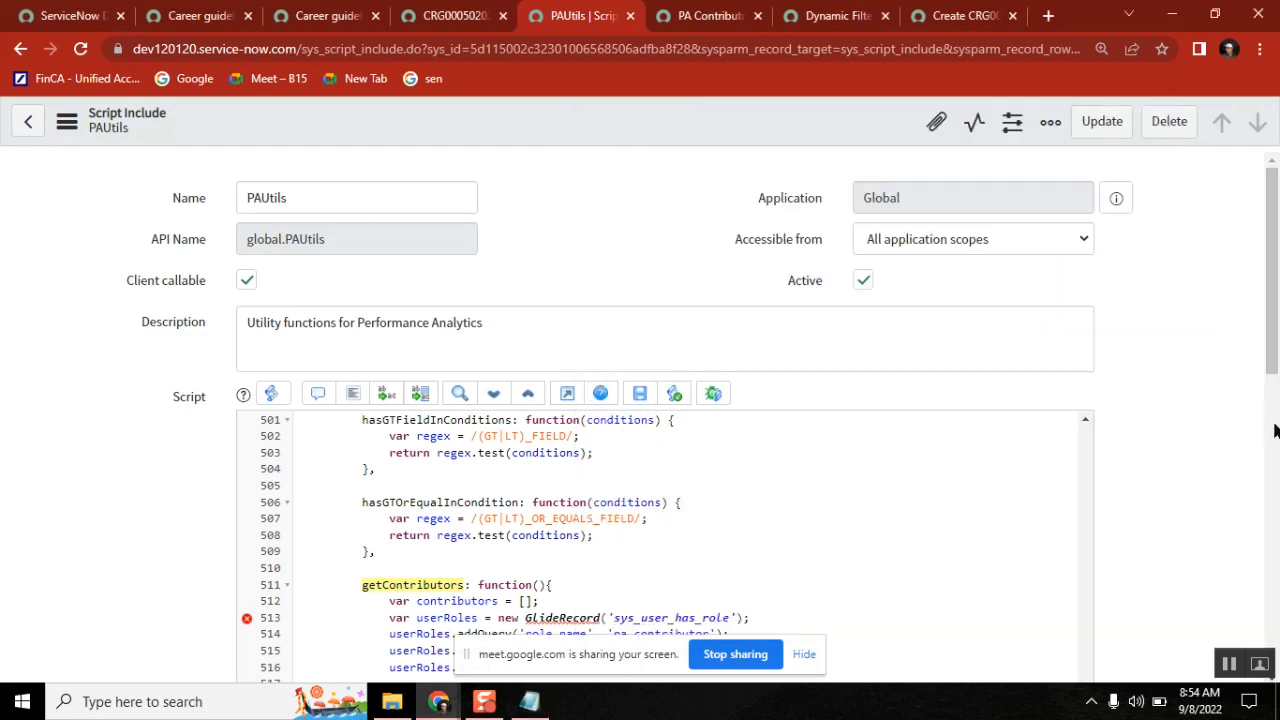
{"action": "left_click_drag", "start_coordinate": [1272, 300], "coordinate": [1272, 343]}
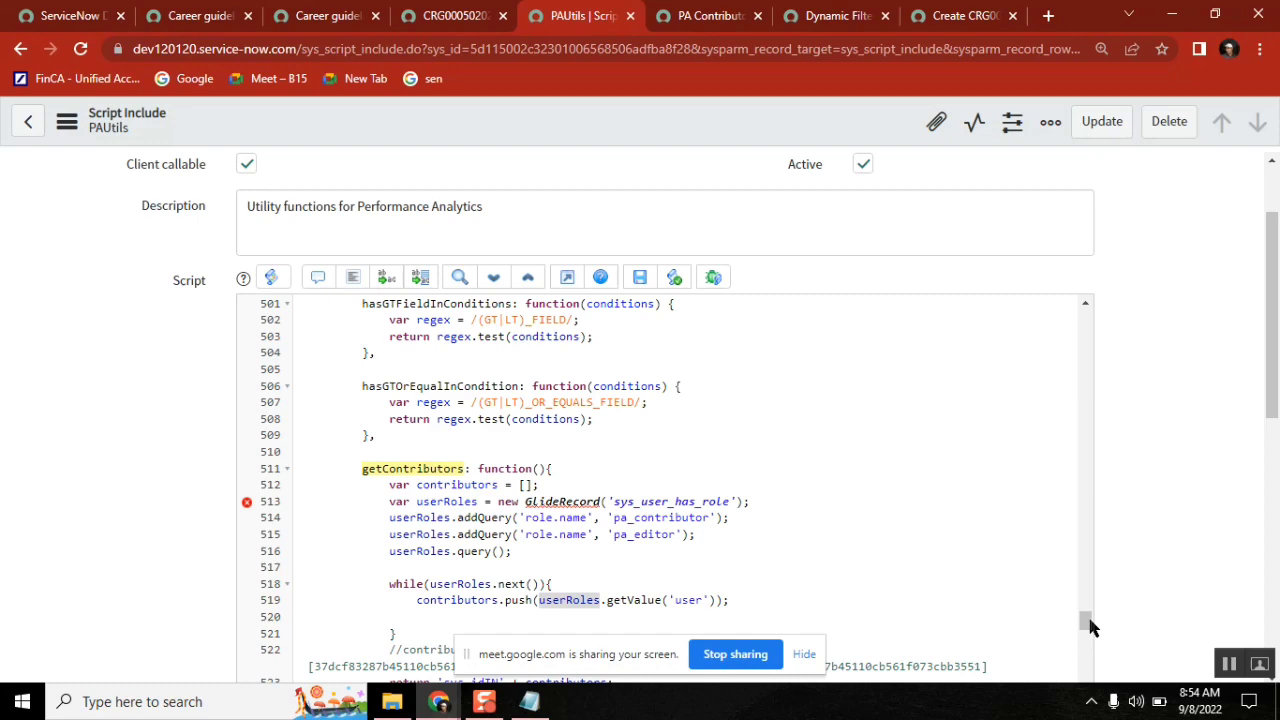
{"action": "left_click_drag", "start_coordinate": [1086, 620], "coordinate": [1086, 305]}
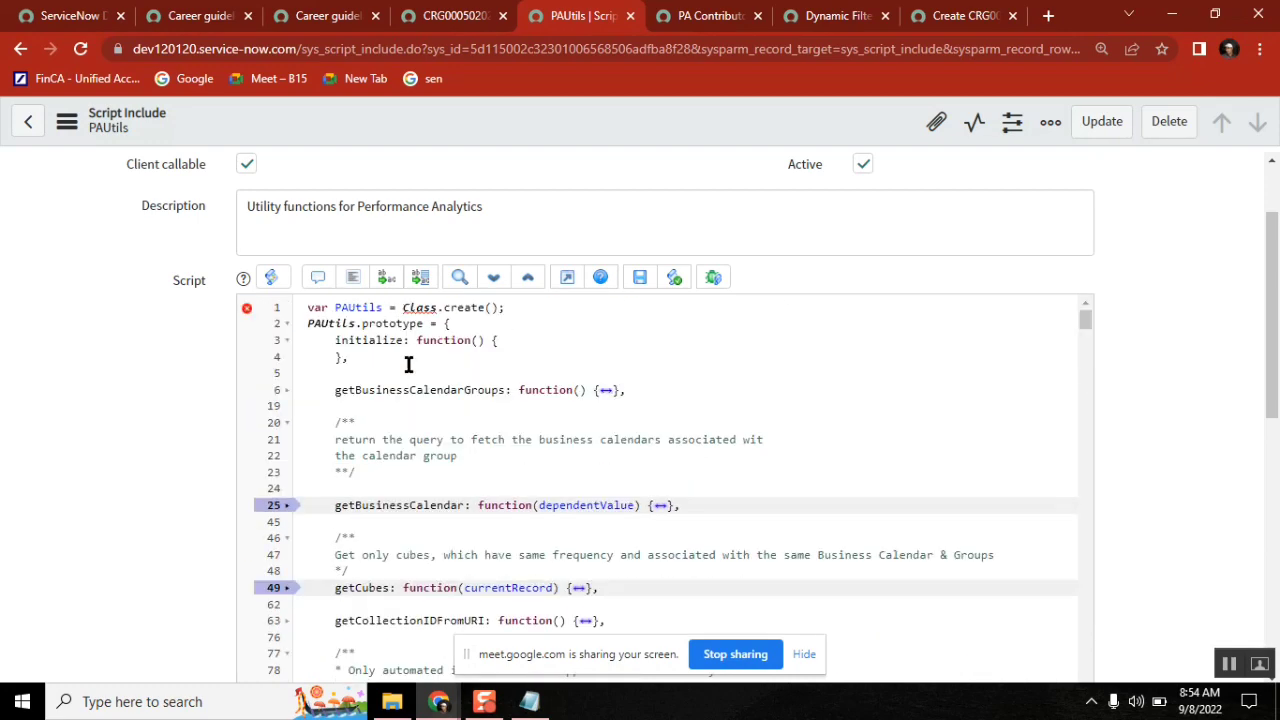
{"action": "double_click", "coordinate": [358, 307]}
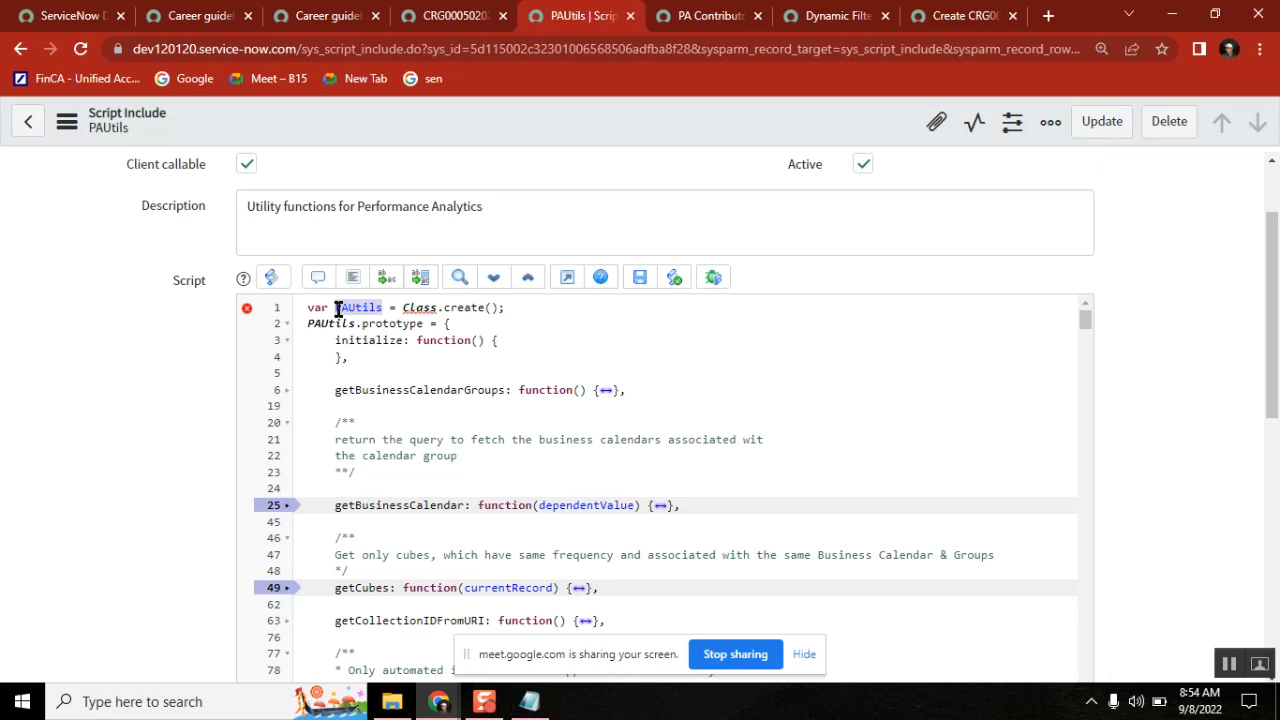
{"action": "left_click", "coordinate": [530, 701]}
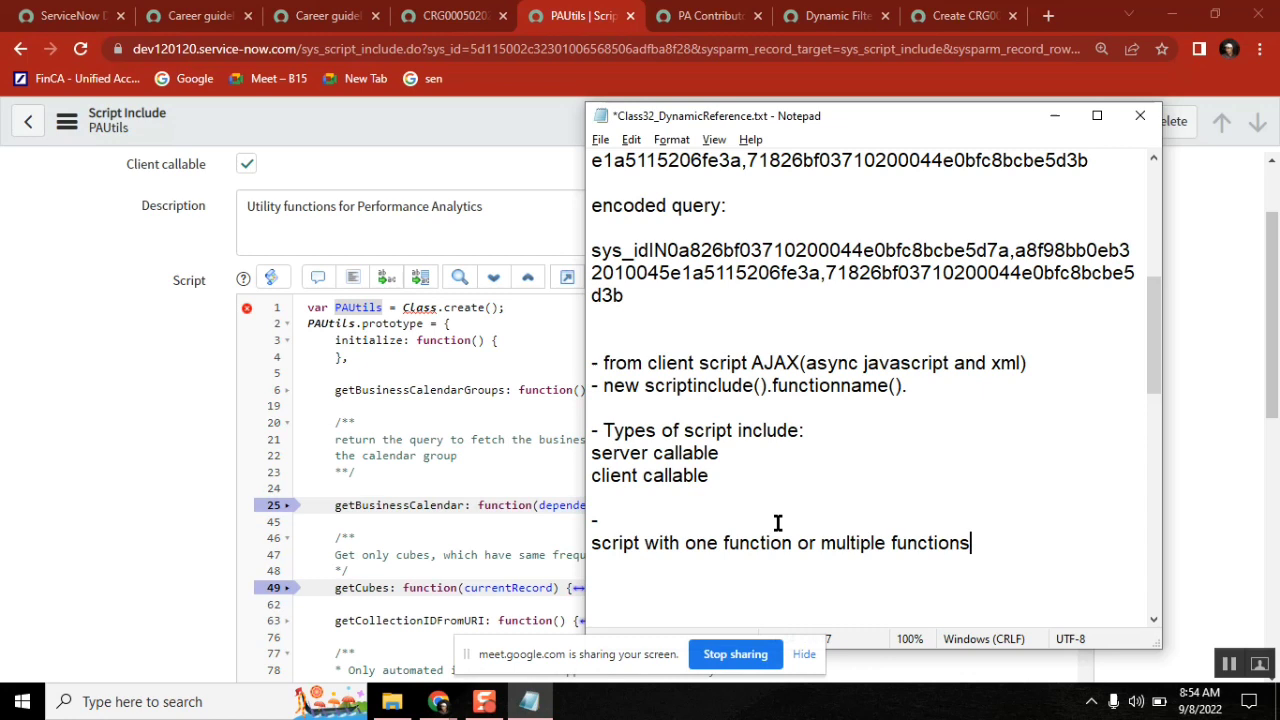
{"action": "left_click", "coordinate": [652, 522]}
{"action": "key", "text": "Delete"}
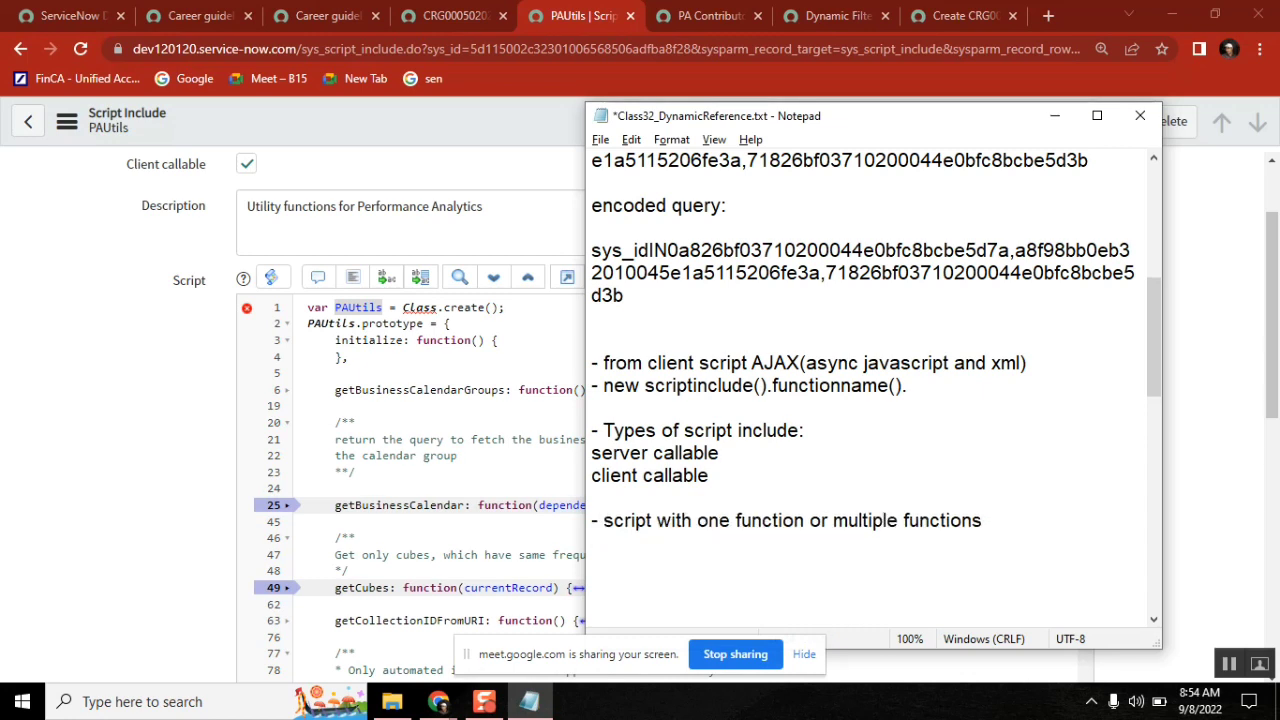
{"action": "left_click", "coordinate": [603, 430]}
{"action": "key", "text": "BackSpace"}
{"action": "key", "text": "BackSpace"}
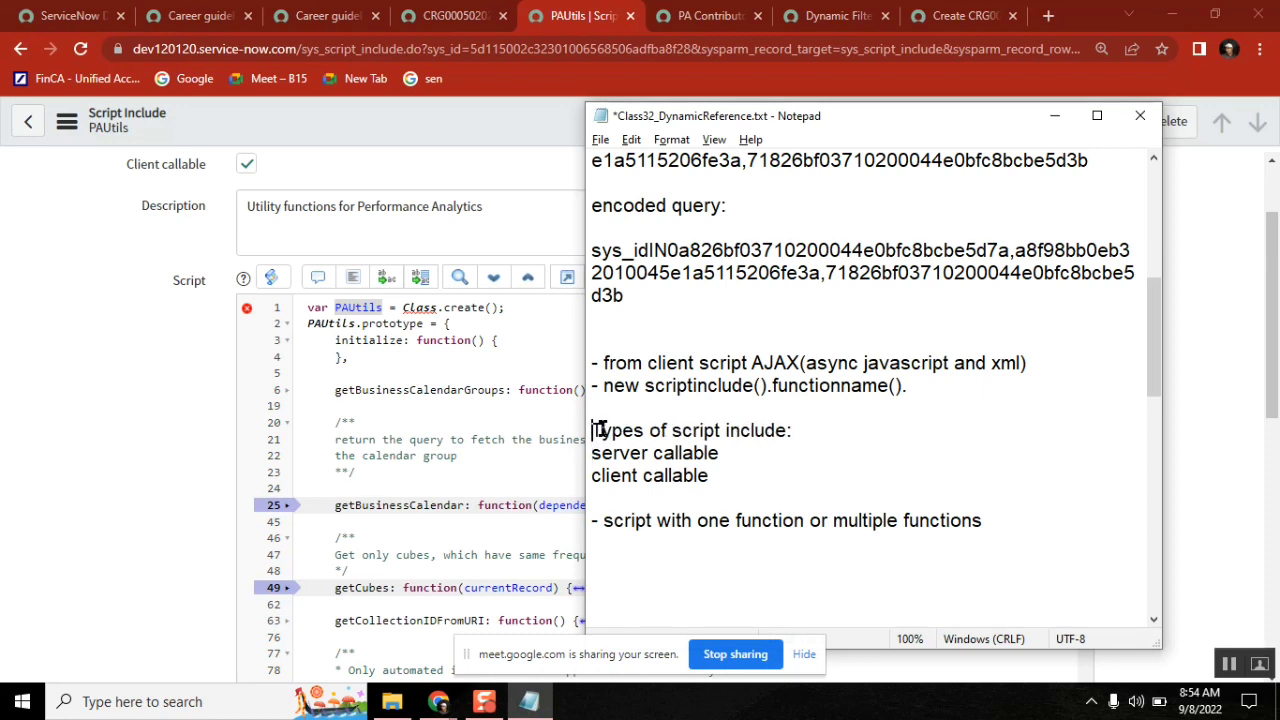
{"action": "type", "text": "*****8"}
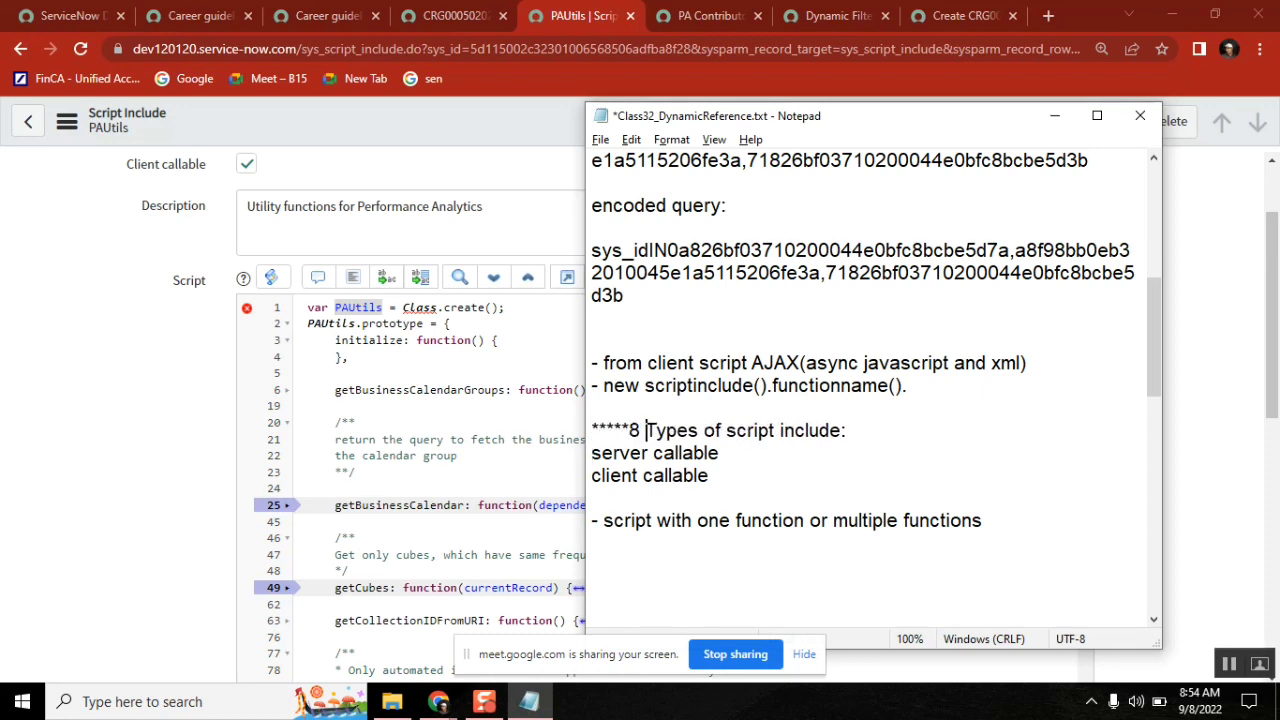
{"action": "key", "text": "BackSpace"}
{"action": "key", "text": "BackSpace"}
{"action": "type", "text": "*"}
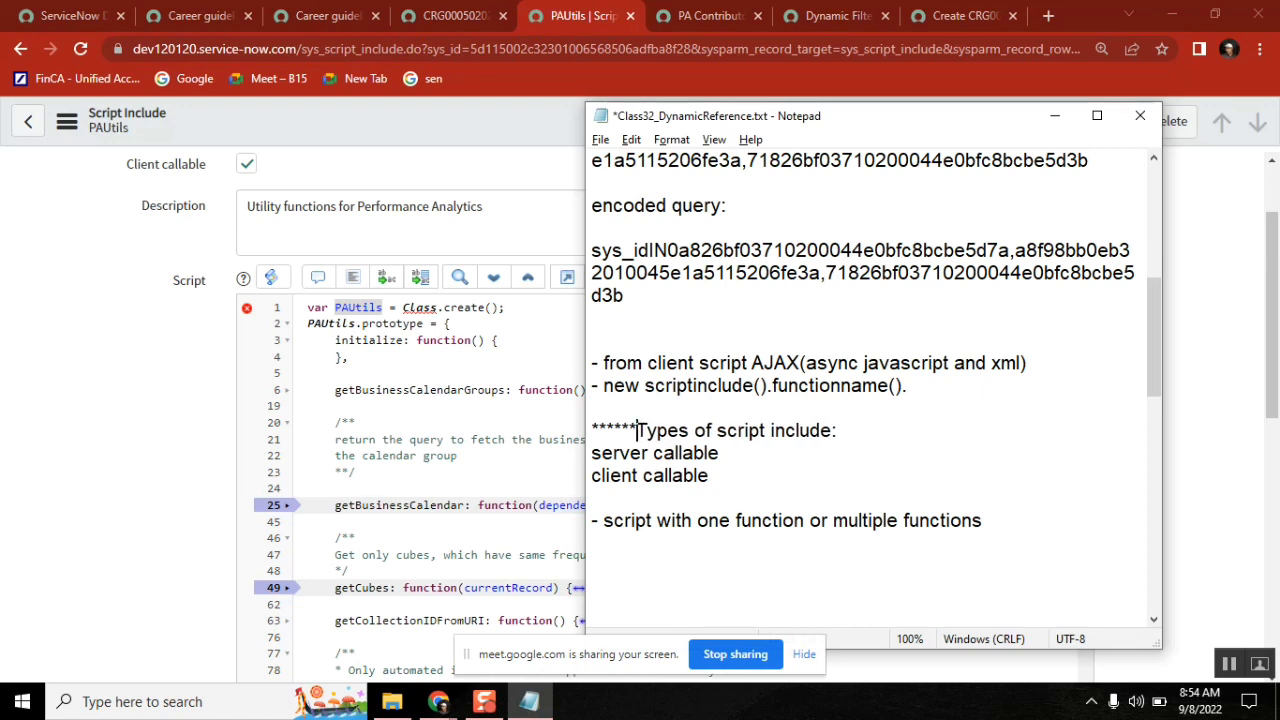
{"action": "left_click", "coordinate": [882, 430]}
{"action": "type", "text": "*********"}
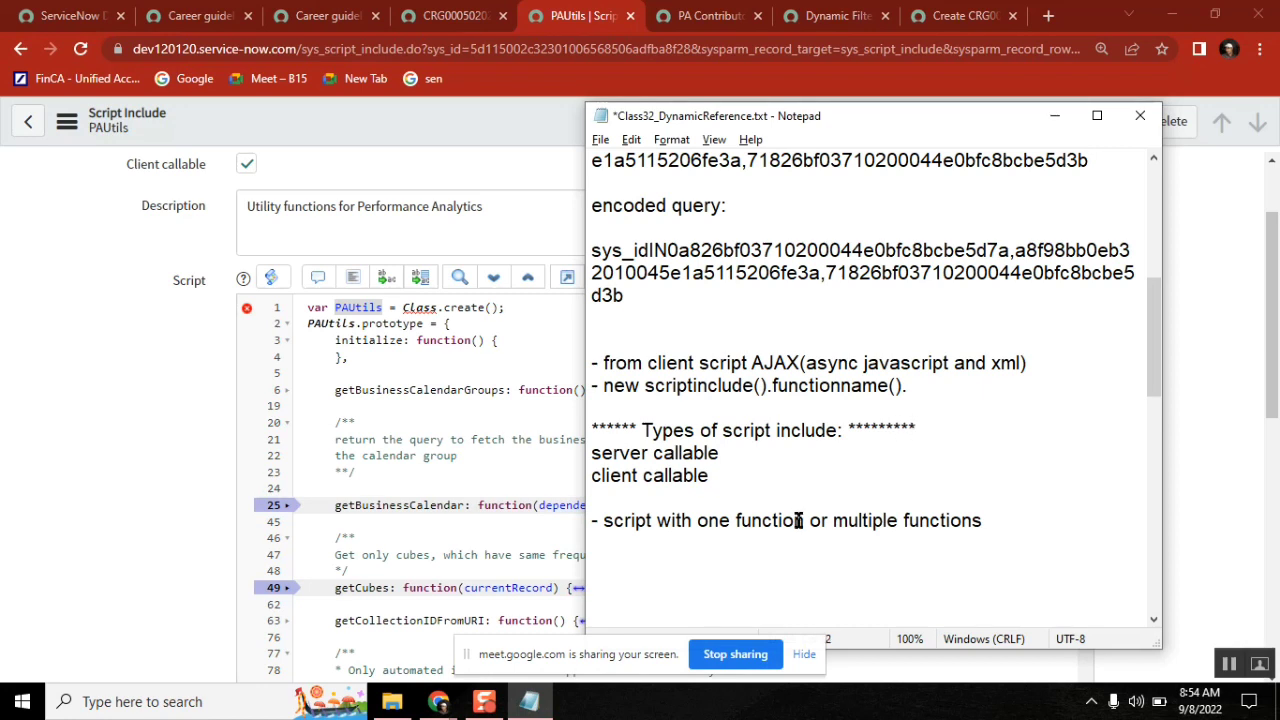
{"action": "double_click", "coordinate": [650, 521]}
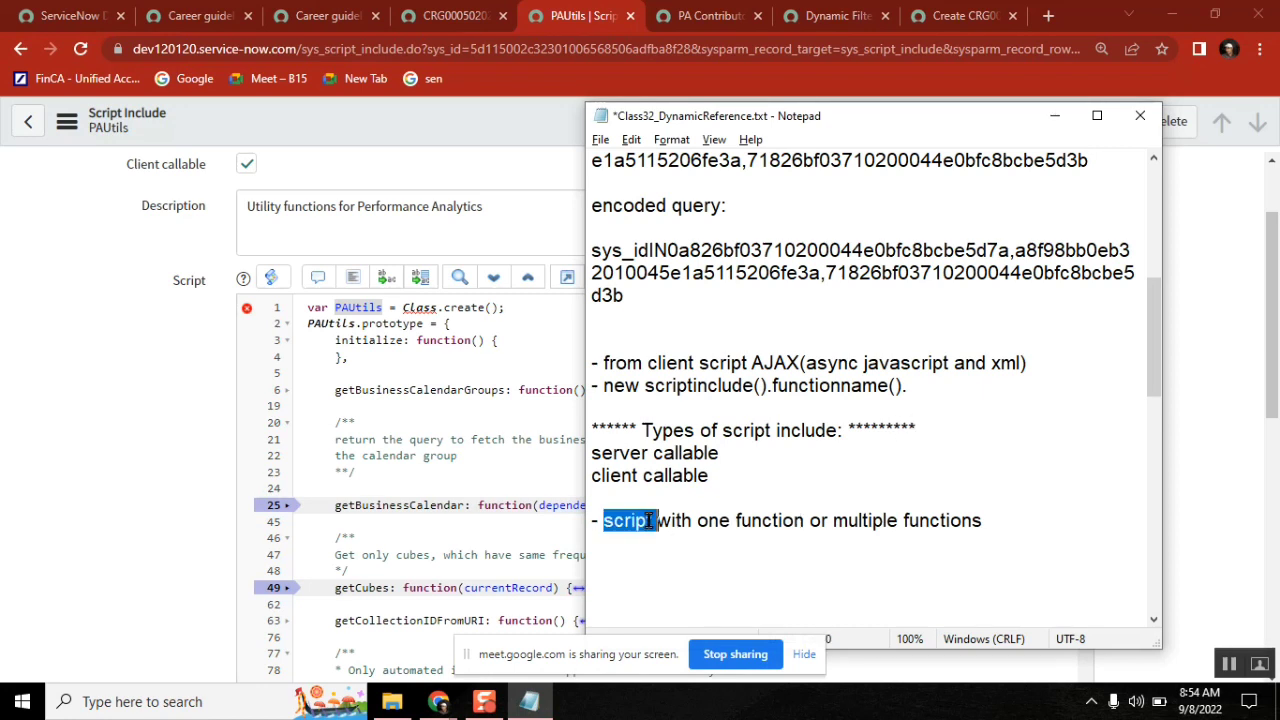
{"action": "left_click", "coordinate": [748, 520]}
{"action": "double_click", "coordinate": [748, 520]}
{"action": "double_click", "coordinate": [676, 521]}
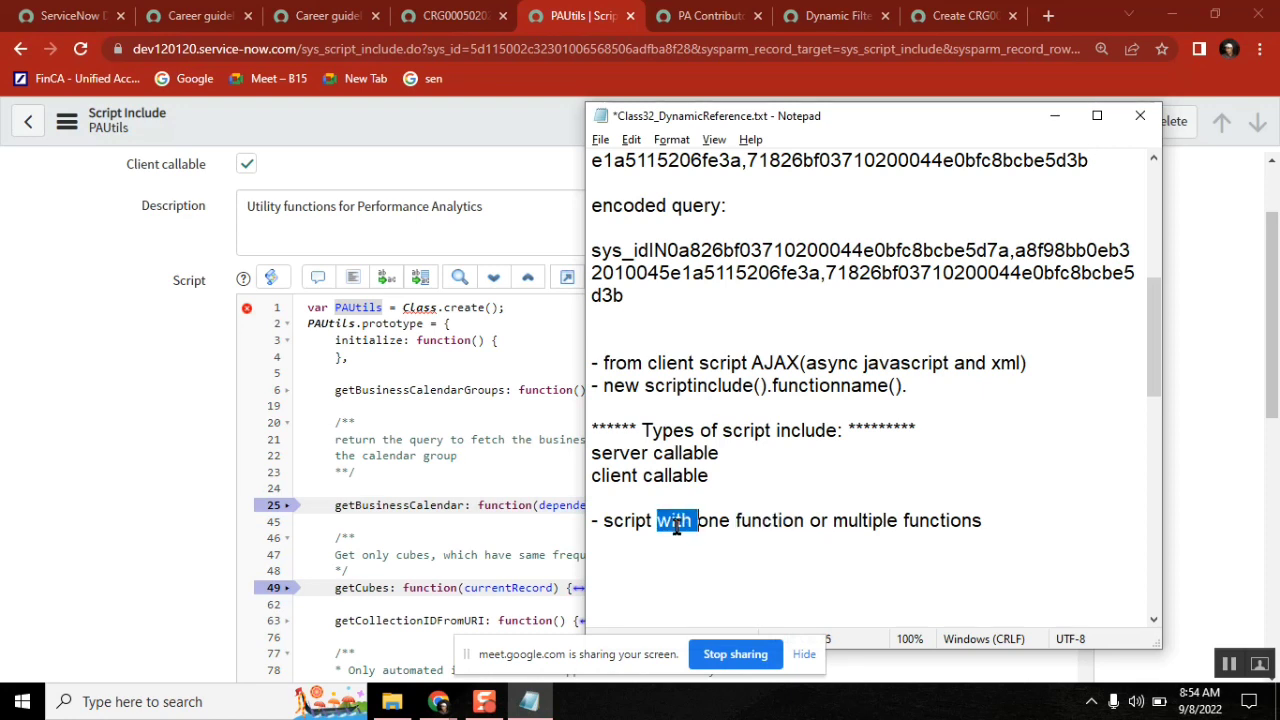
Step: Search Google for 'script incldue types' and open the ServiceNow Community question result
{"action": "left_click", "coordinate": [1048, 16]}
{"action": "type", "text": "script "}
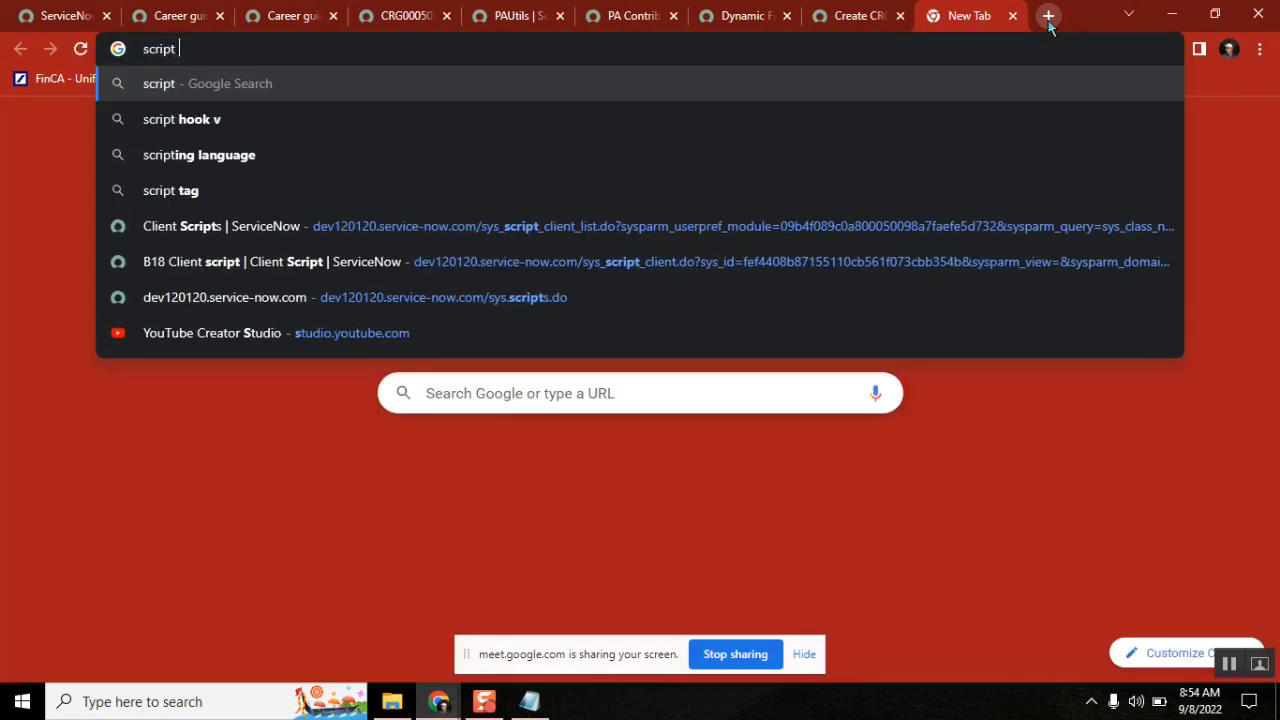
{"action": "type", "text": "incldue t"}
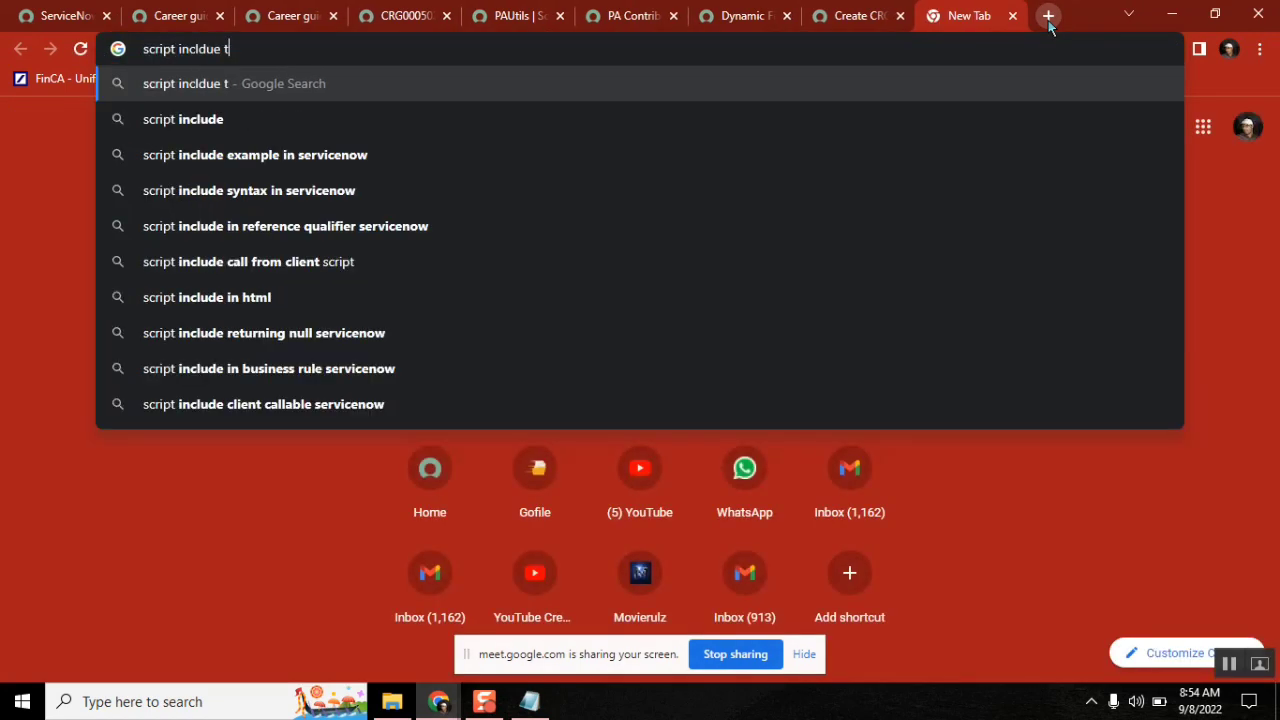
{"action": "type", "text": "ypes"}
{"action": "key", "text": "Return"}
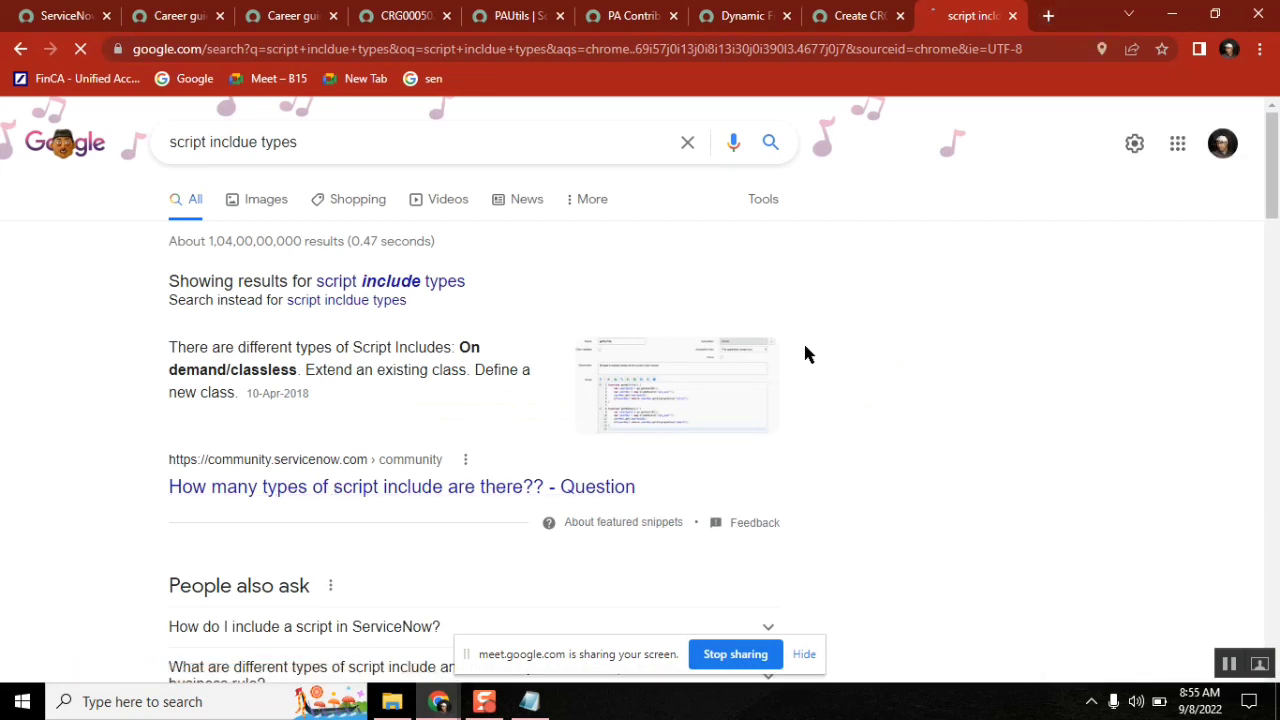
{"action": "left_click", "coordinate": [400, 486]}
{"action": "left_click", "coordinate": [529, 701]}
{"action": "double_click", "coordinate": [675, 520]}
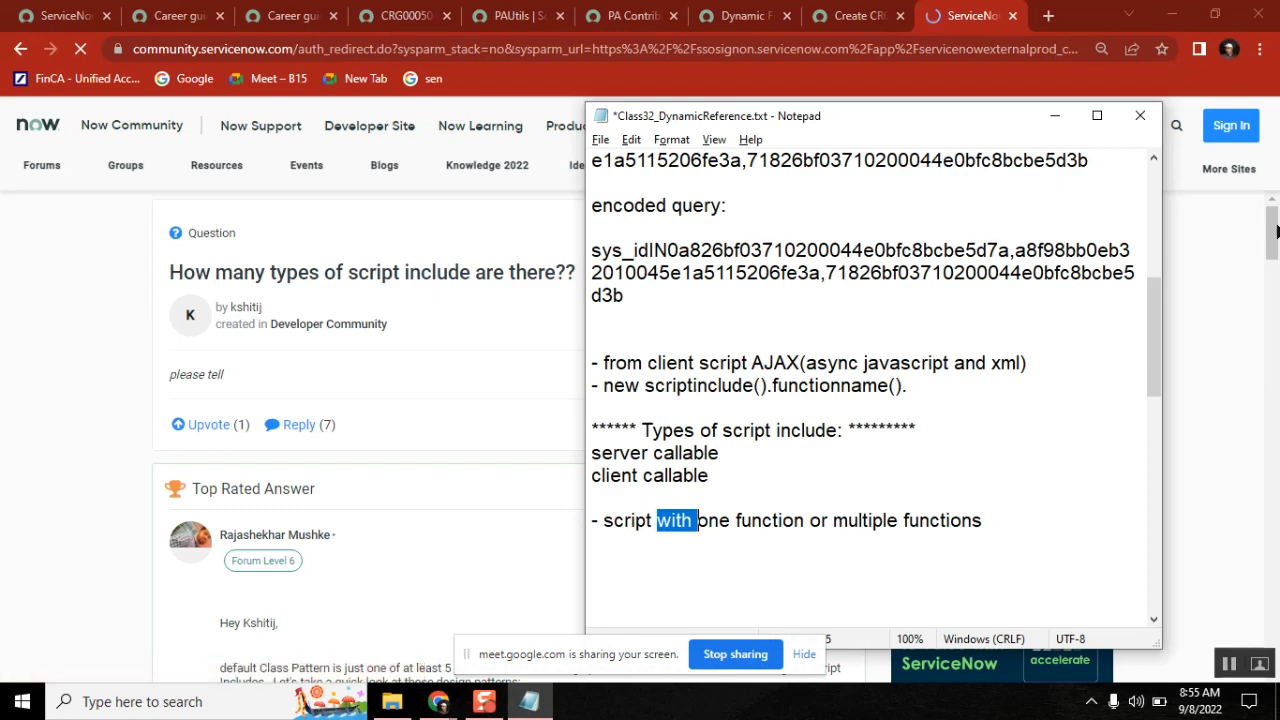
Step: Read the replies on classless and other script include types, then select the thread URL
{"action": "left_click", "coordinate": [1272, 232]}
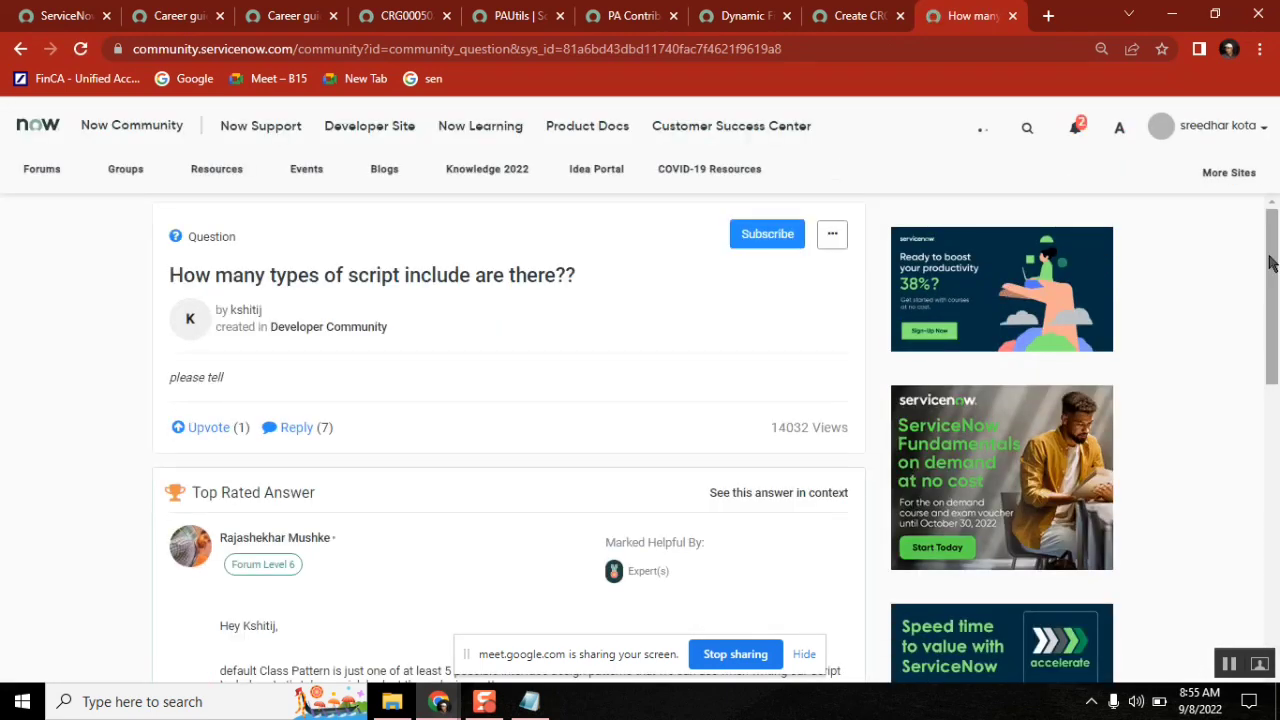
{"action": "left_click_drag", "start_coordinate": [1272, 270], "coordinate": [1271, 410]}
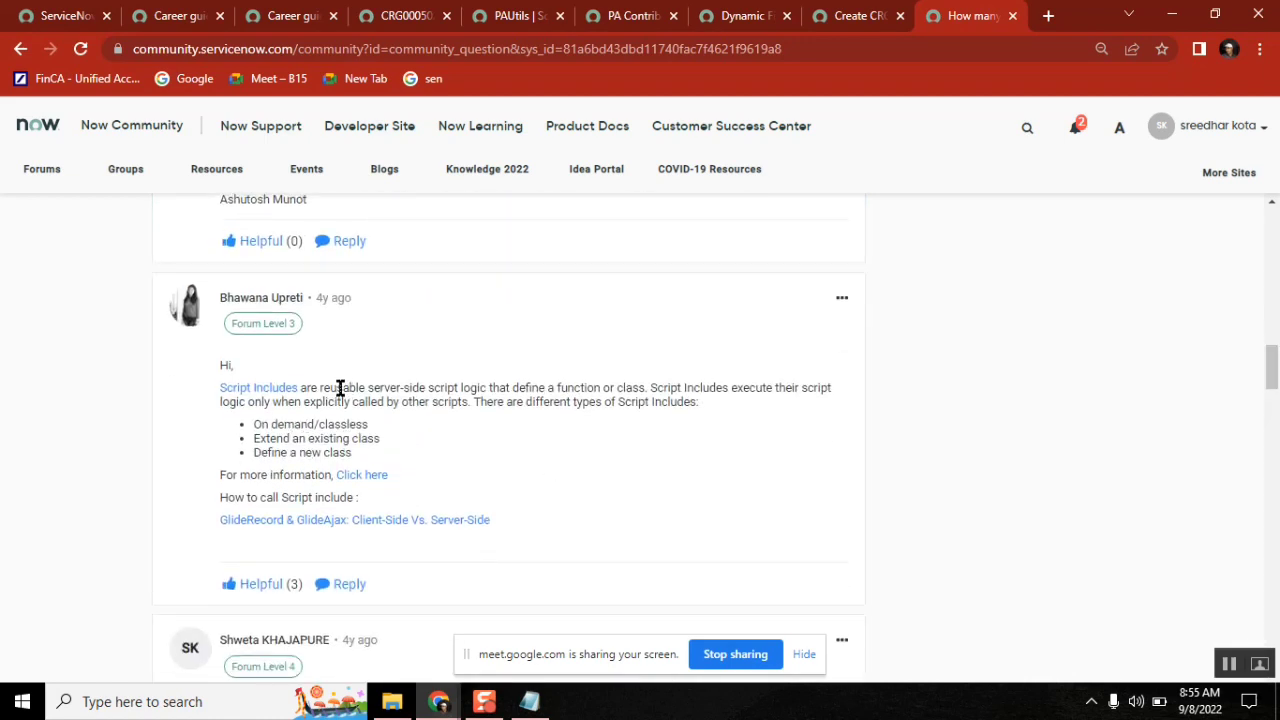
{"action": "double_click", "coordinate": [342, 425]}
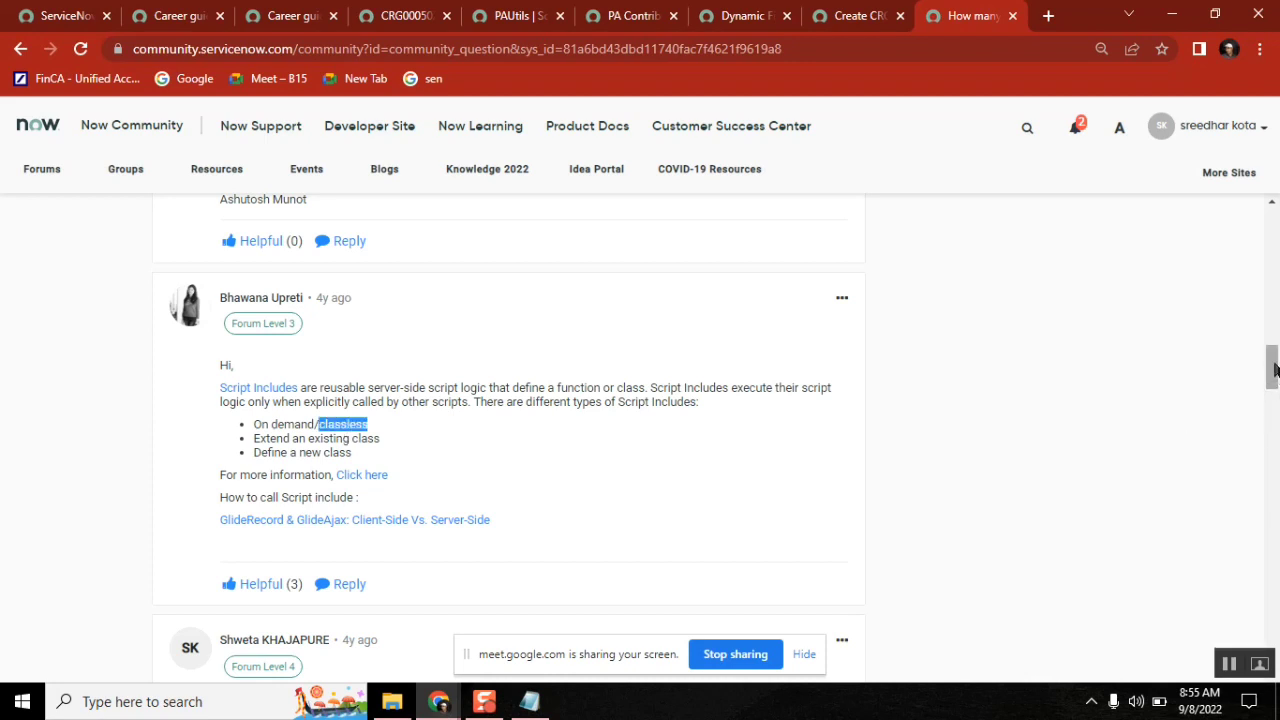
{"action": "left_click_drag", "start_coordinate": [1272, 372], "coordinate": [1272, 438]}
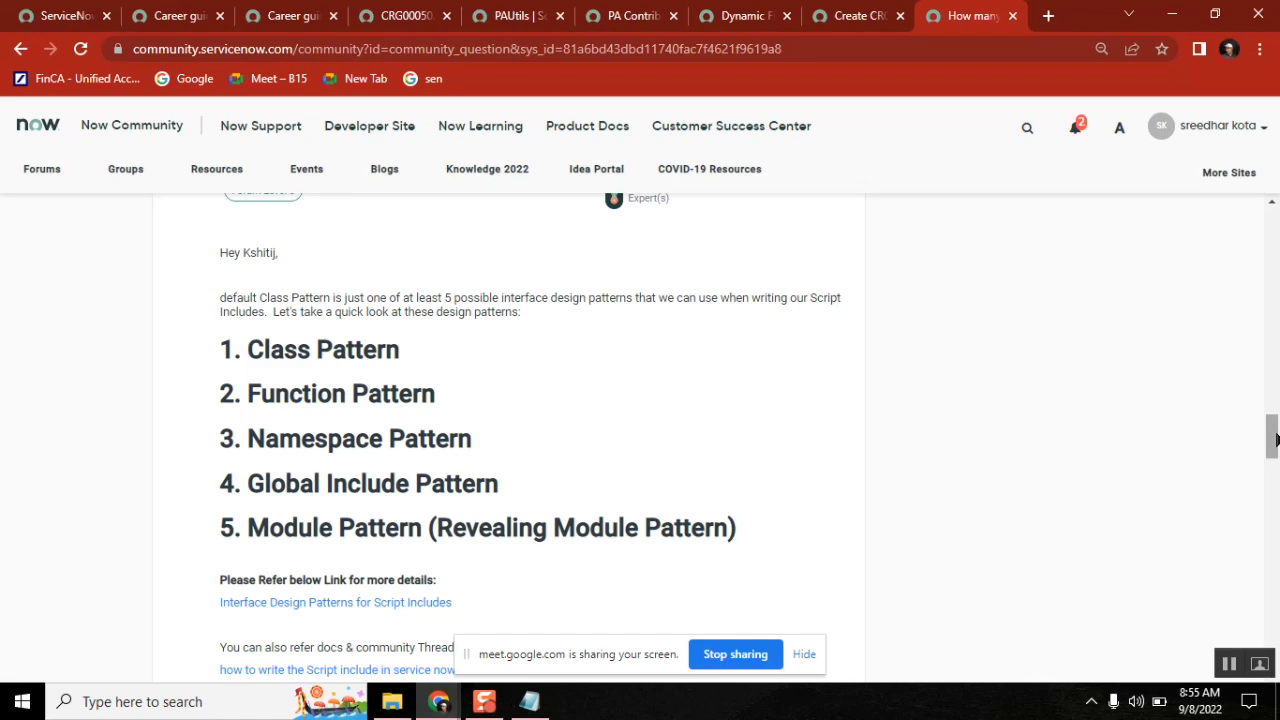
{"action": "mouse_move", "coordinate": [1272, 438]}
{"action": "left_mouse_down"}
{"action": "mouse_move", "coordinate": [1272, 532]}
{"action": "mouse_move", "coordinate": [1272, 520]}
{"action": "left_mouse_up"}
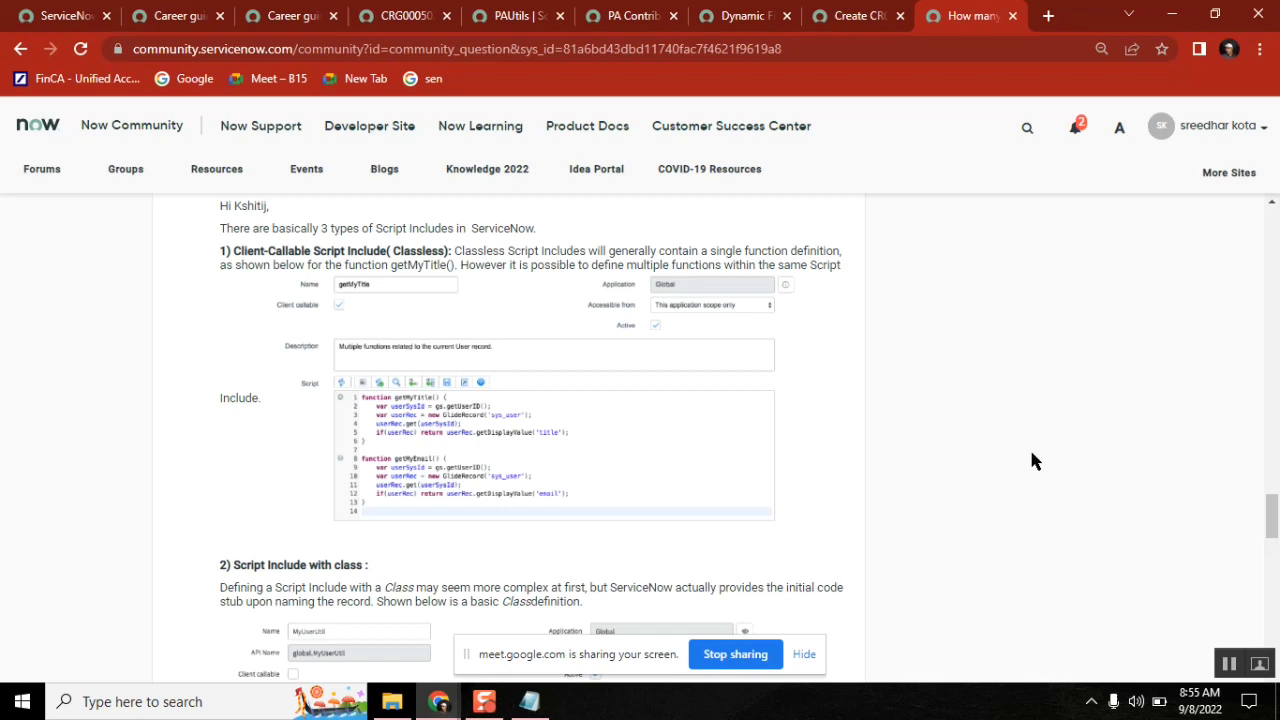
{"action": "mouse_move", "coordinate": [1272, 513]}
{"action": "left_mouse_down"}
{"action": "mouse_move", "coordinate": [1272, 636]}
{"action": "mouse_move", "coordinate": [1272, 215]}
{"action": "left_mouse_up"}
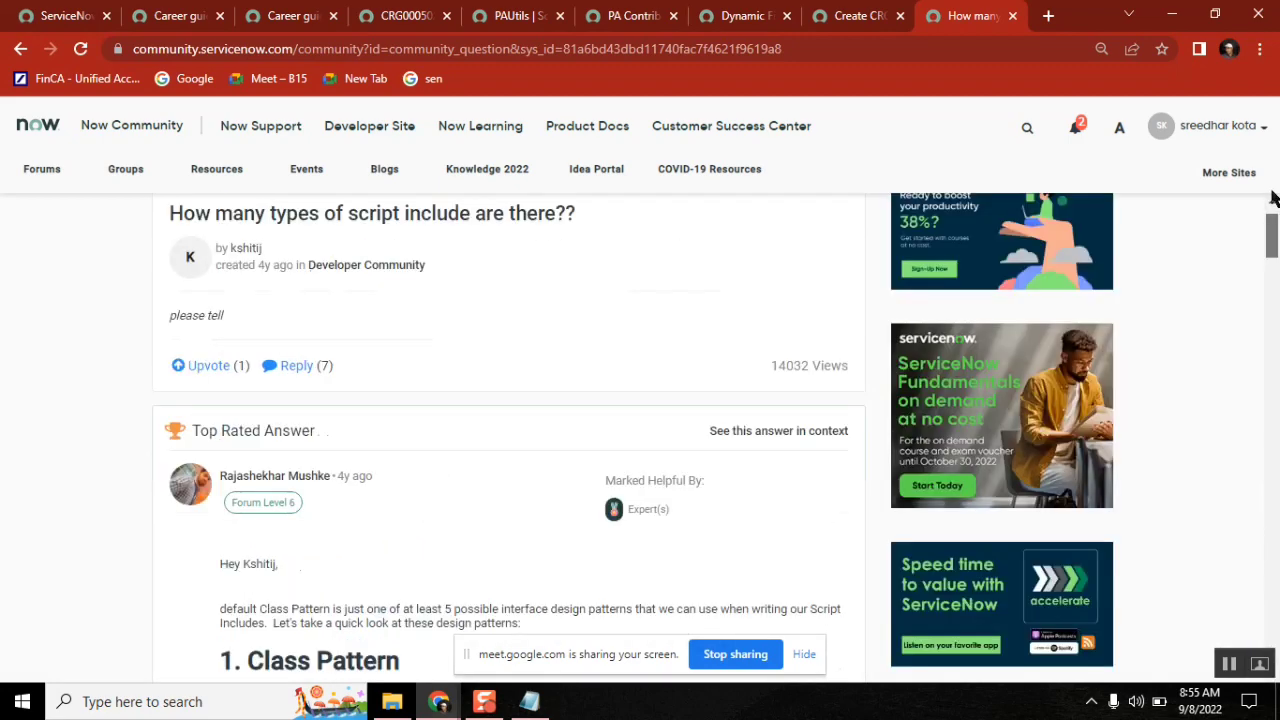
{"action": "left_click", "coordinate": [548, 49]}
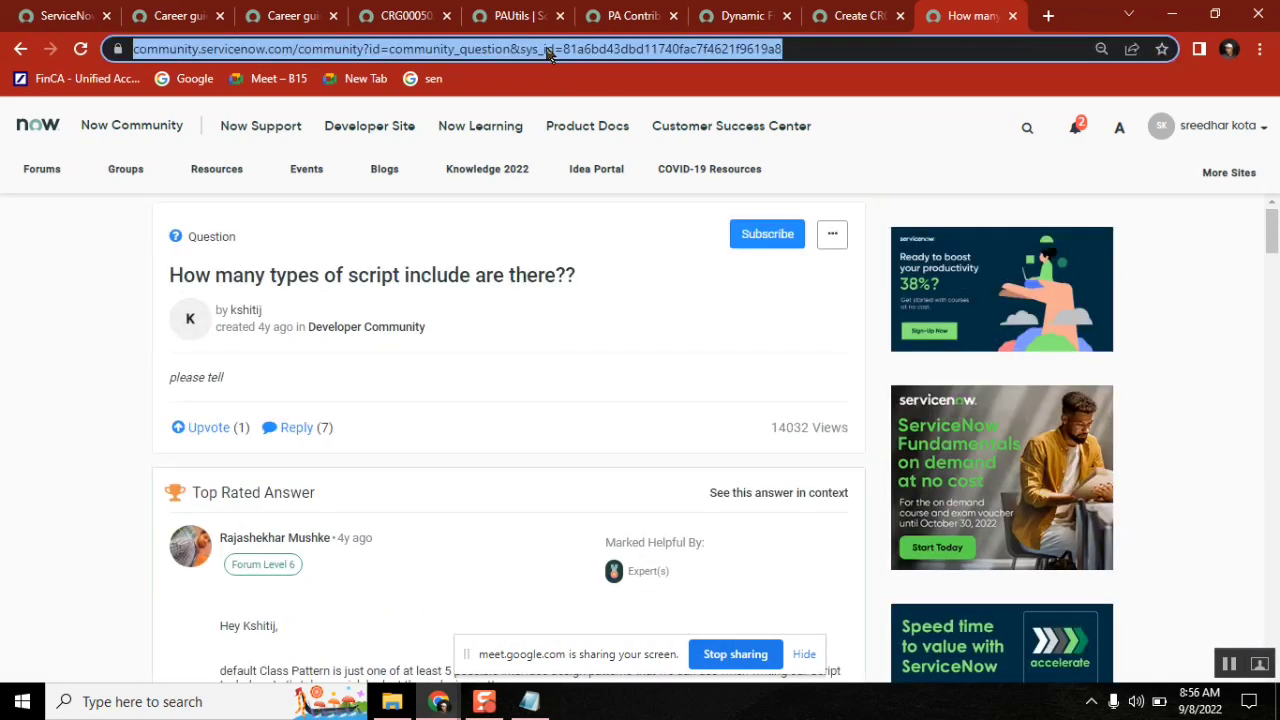
Step: Paste the community thread link below the functions point in the notes, then minimize Notepad
{"action": "left_click", "coordinate": [530, 701]}
{"action": "left_click", "coordinate": [592, 428]}
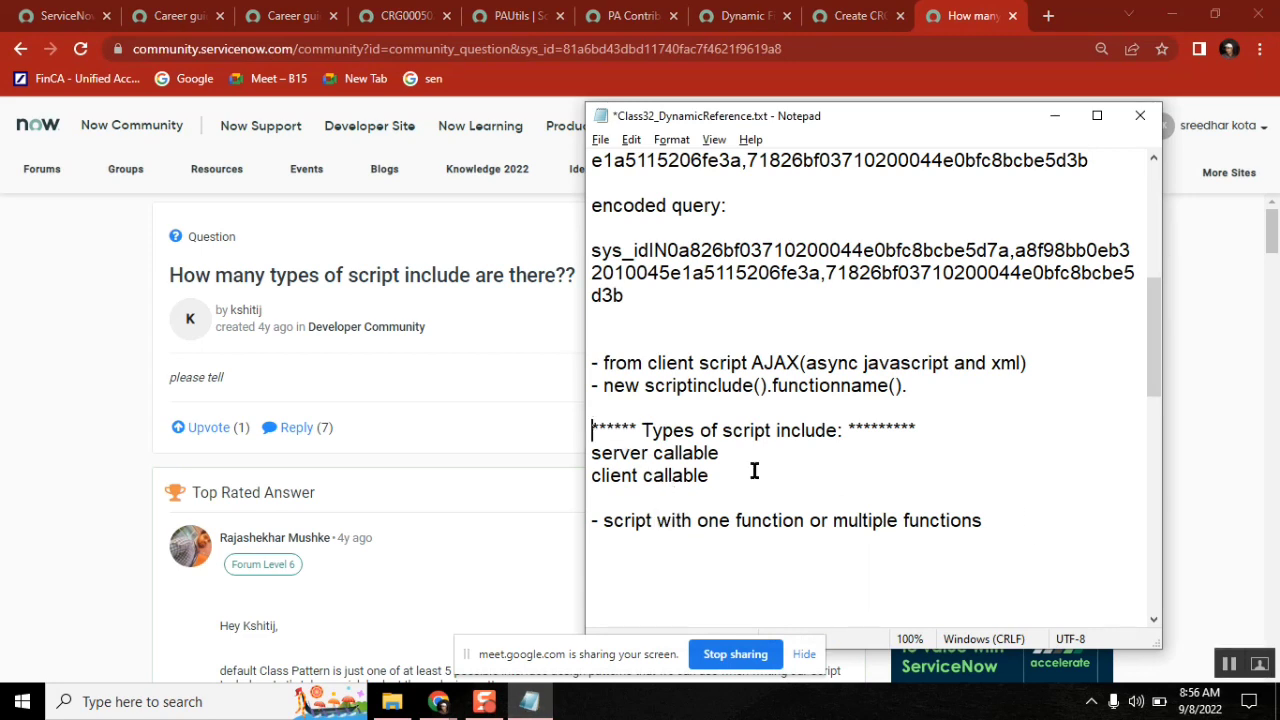
{"action": "left_click", "coordinate": [1000, 523]}
{"action": "key", "text": "Return"}
{"action": "key", "text": "Return"}
{"action": "type", "text": "https://community.servicenow.com/community?id=community_question&sys_id=81a6bd43dbd11740fac7f4621f9619a8"}
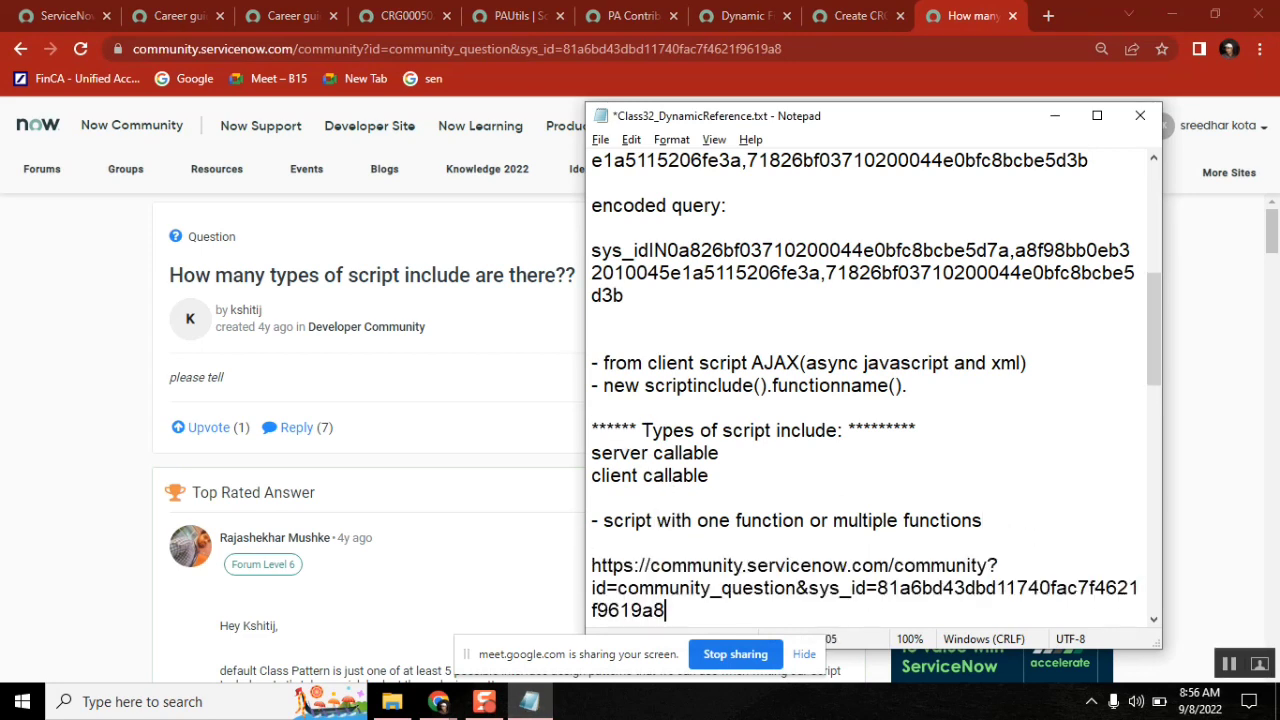
{"action": "key", "text": "Return"}
{"action": "key", "text": "Return"}
{"action": "key", "text": "Return"}
{"action": "key", "text": "Return"}
{"action": "key", "text": "Return"}
{"action": "key", "text": "Return"}
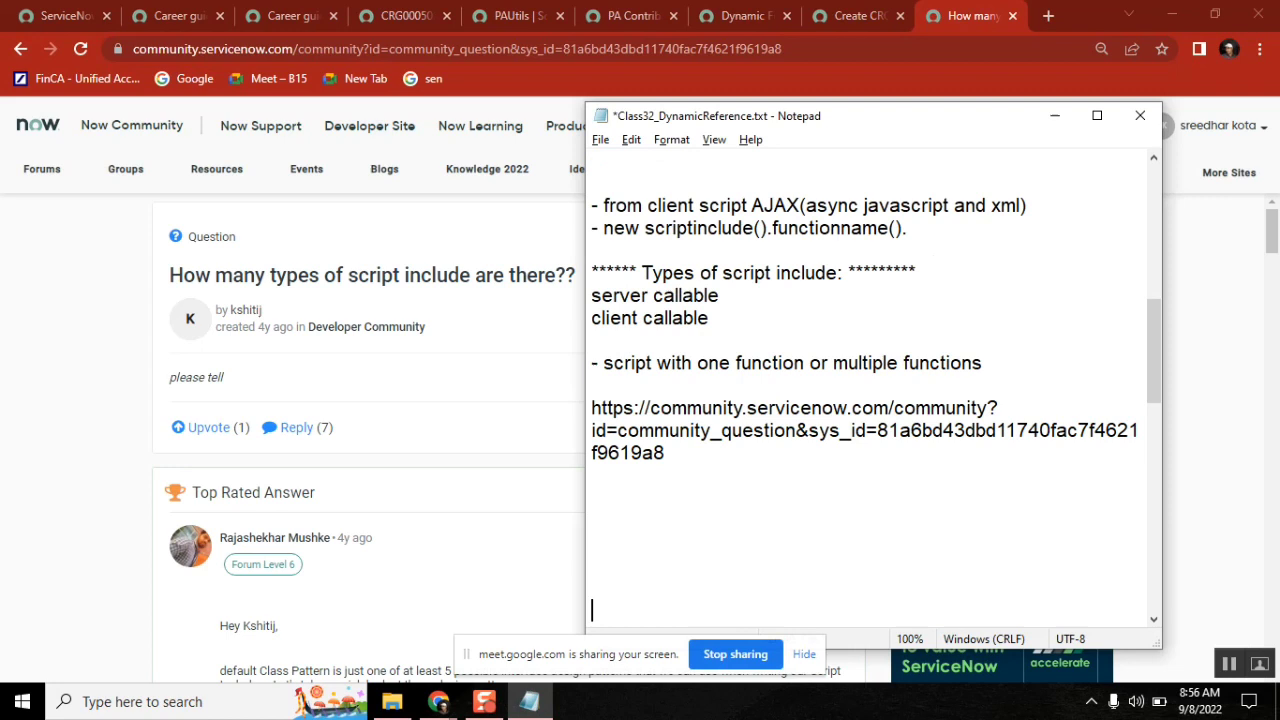
{"action": "key", "text": "Return"}
{"action": "key", "text": "Return"}
{"action": "key", "text": "Return"}
{"action": "key", "text": "Return"}
{"action": "key", "text": "Return"}
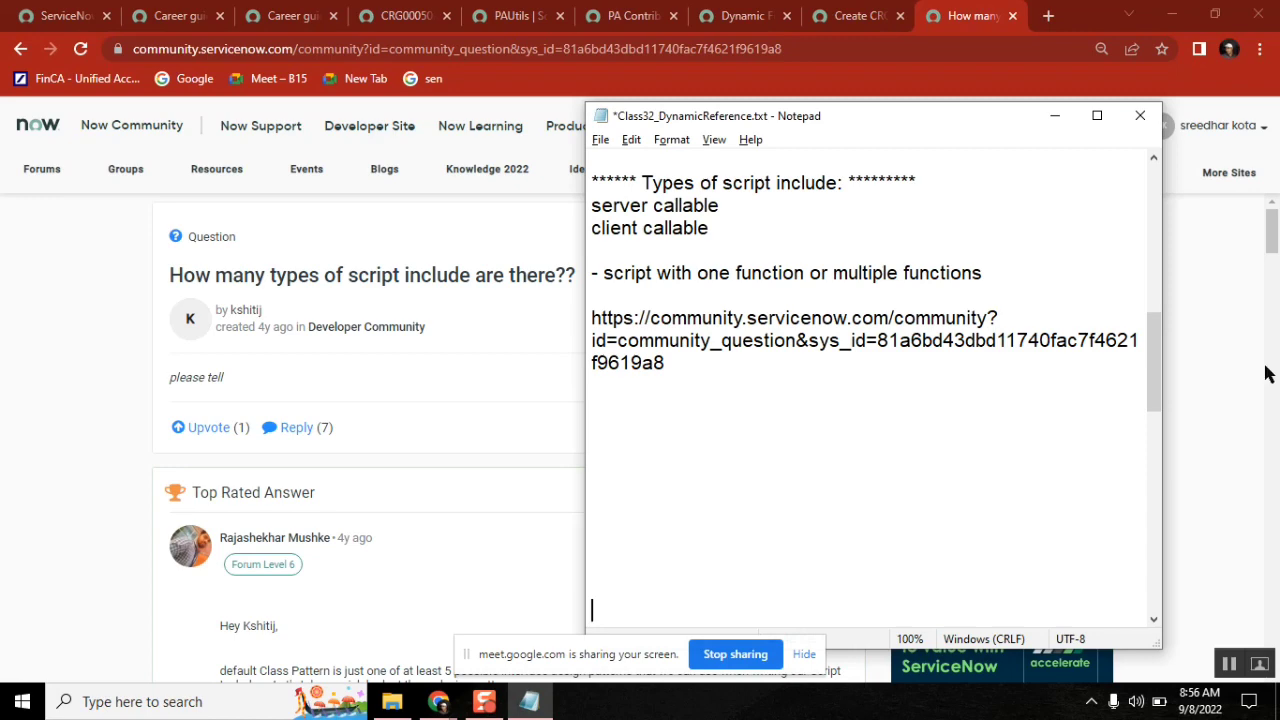
{"action": "left_click", "coordinate": [1272, 240]}
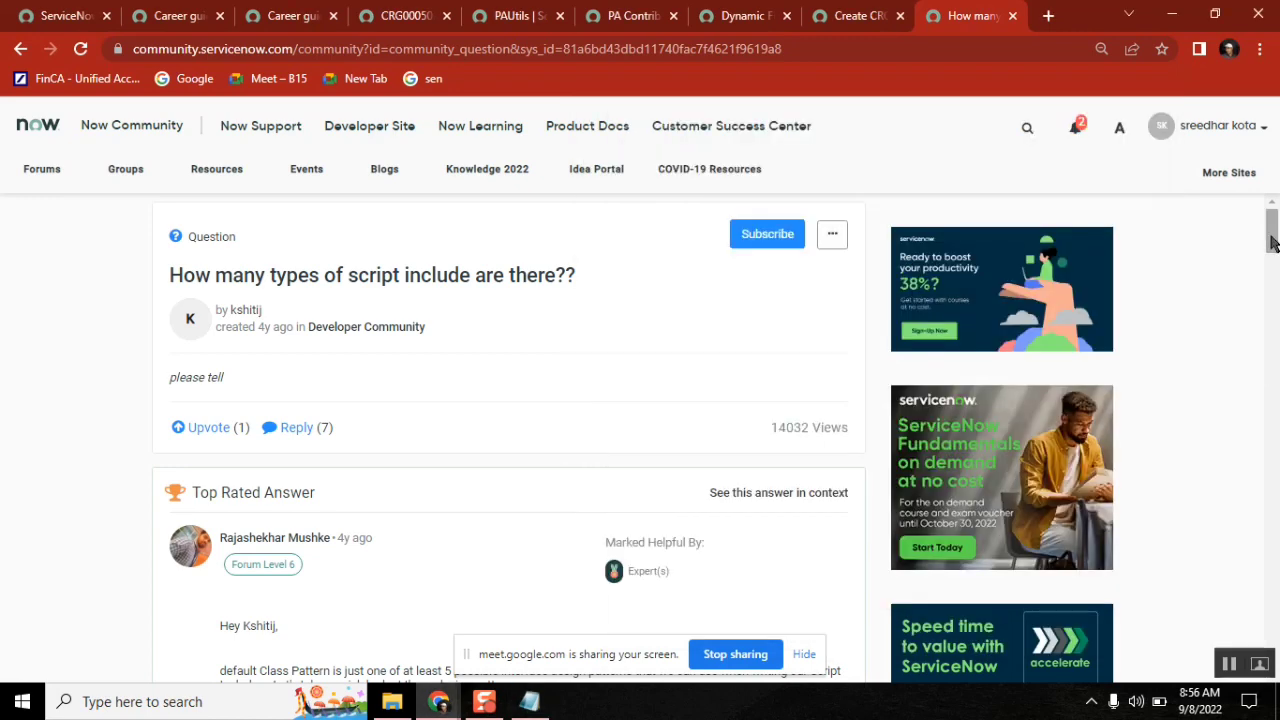
{"action": "mouse_move", "coordinate": [1272, 240]}
{"action": "left_mouse_down"}
{"action": "mouse_move", "coordinate": [1272, 520]}
{"action": "mouse_move", "coordinate": [1272, 505]}
{"action": "left_mouse_up"}
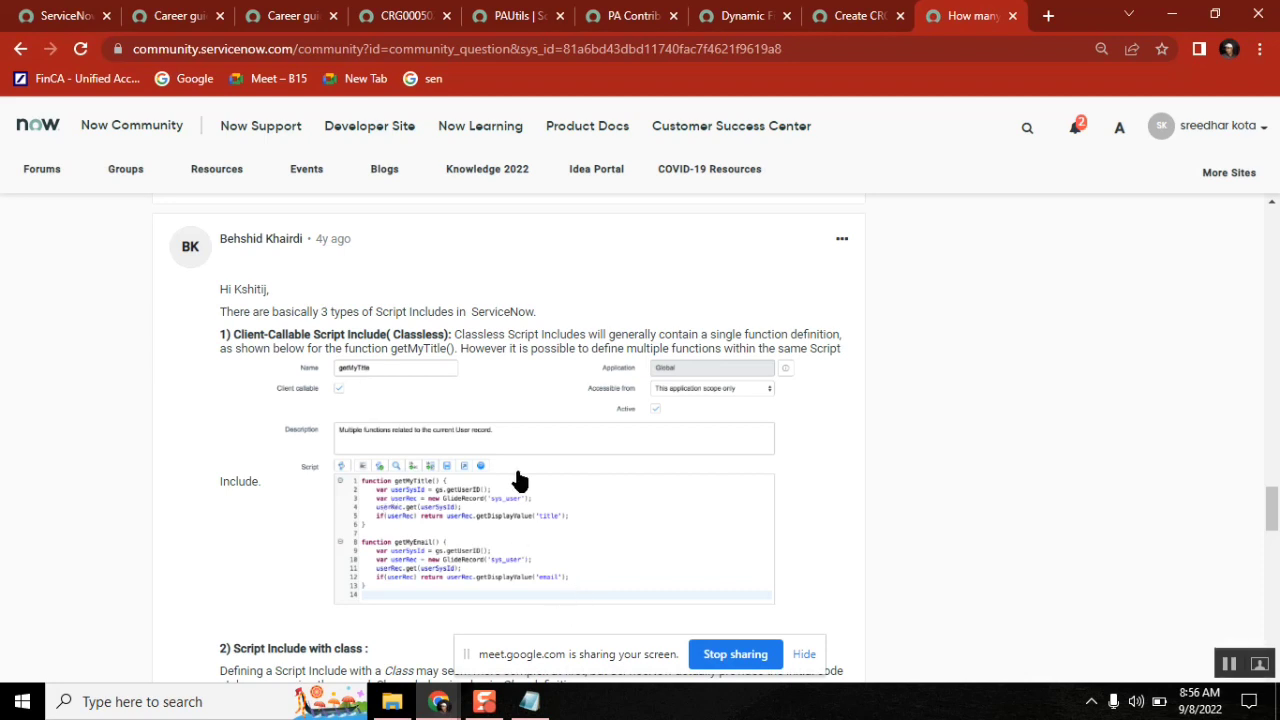
{"action": "mouse_move", "coordinate": [1273, 508]}
{"action": "left_mouse_down"}
{"action": "mouse_move", "coordinate": [1273, 490]}
{"action": "mouse_move", "coordinate": [1273, 640]}
{"action": "left_mouse_up"}
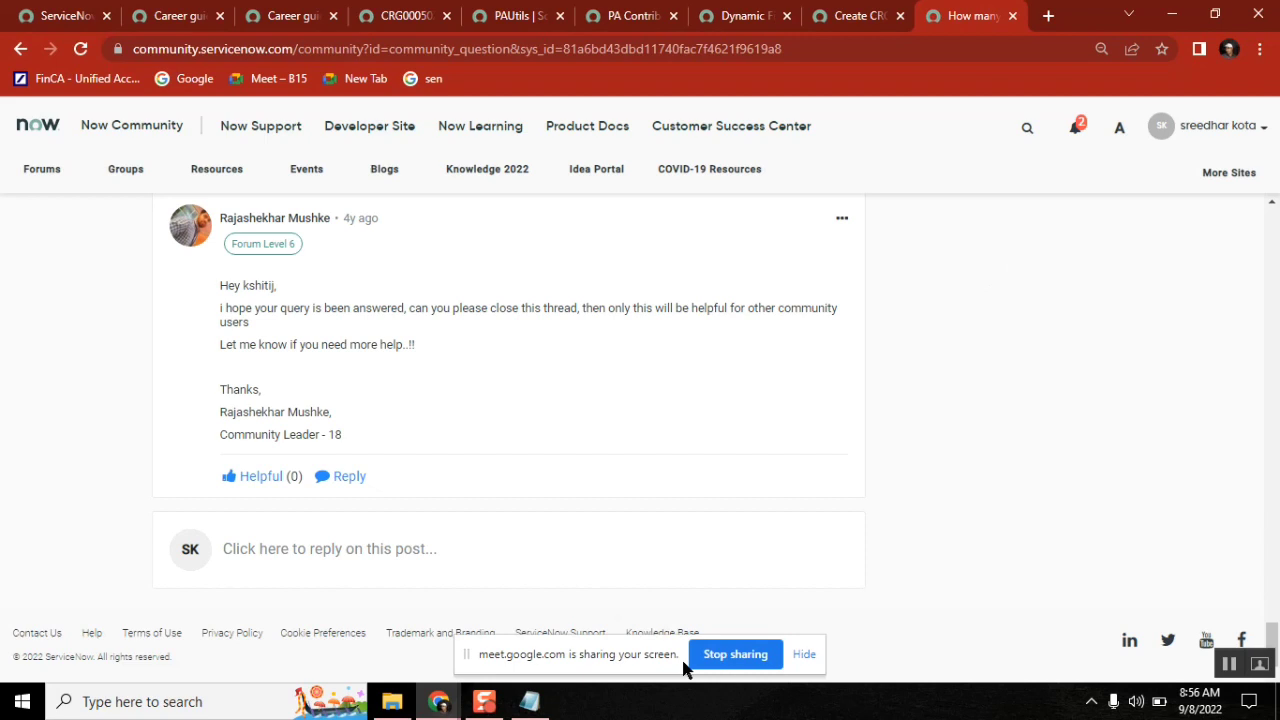
Step: Scroll to the thread's final reply and bring the class notes back in front
{"action": "left_click", "coordinate": [530, 701]}
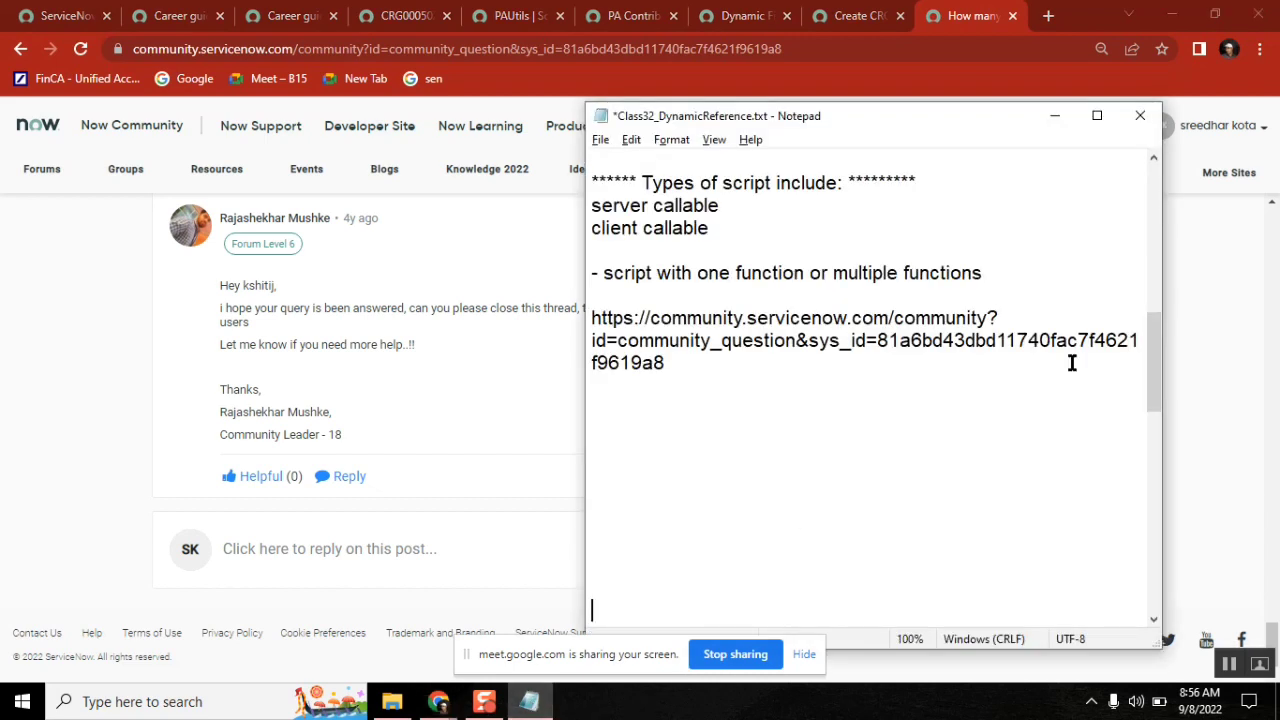